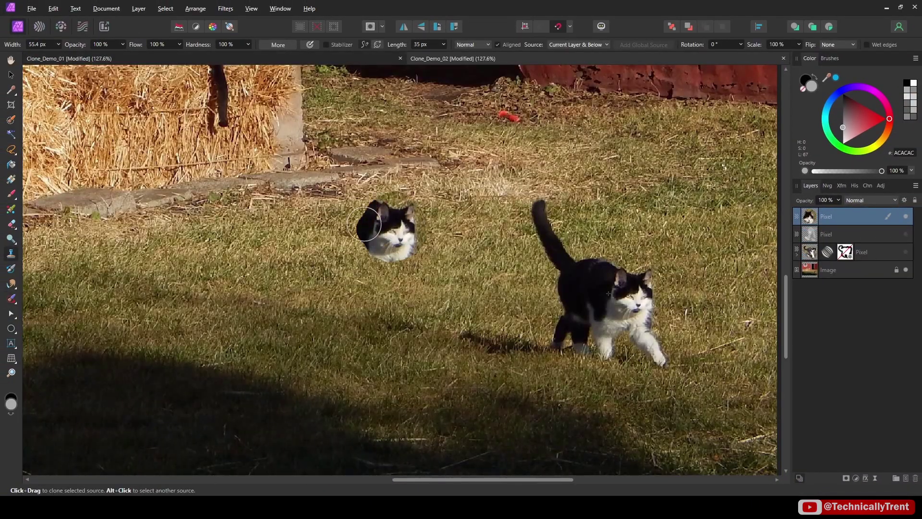
Clone more of the walking cat's body onto the grass next to the already cloned head
mouse_move(364, 224)
left_mouse_down()
mouse_move(300, 138)
mouse_move(335, 239)
mouse_move(361, 270)
left_mouse_up()
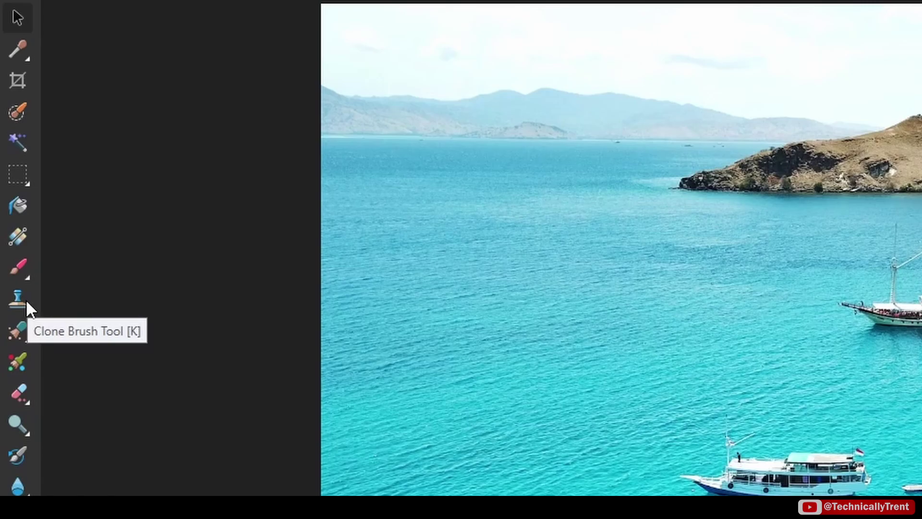
left_click(30, 337)
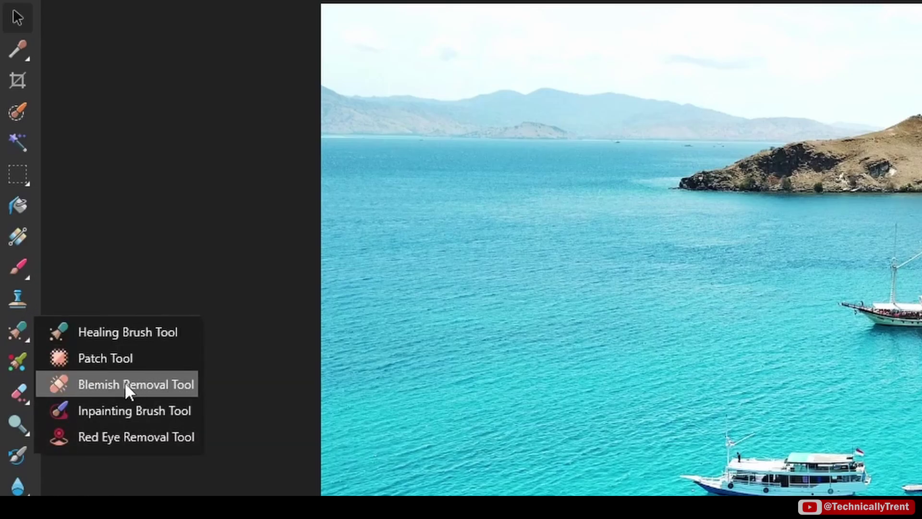
left_click(134, 411)
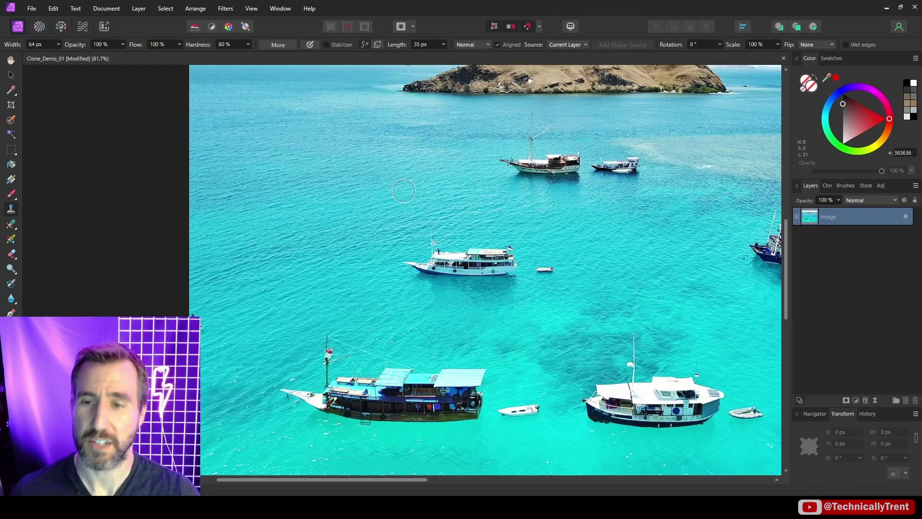
Try a Clone Brush dab directly on the original image layer and undo it
left_click(362, 171)
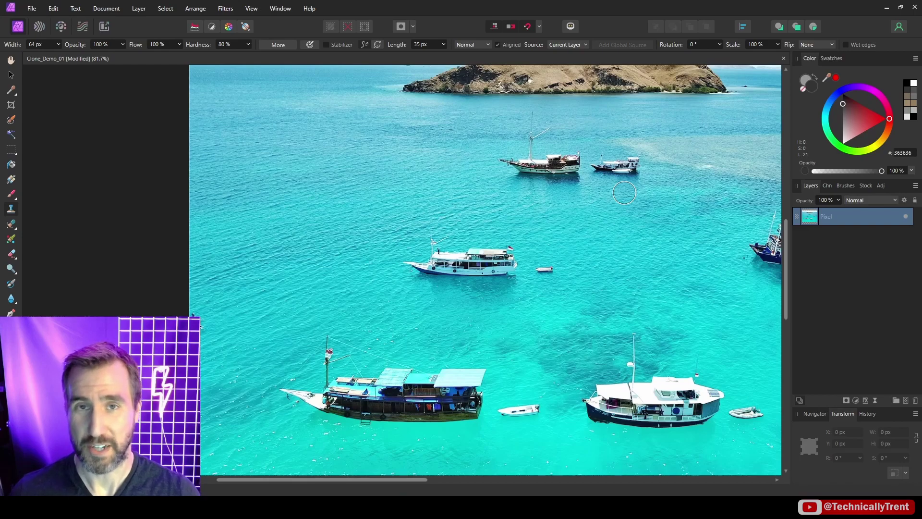
key("ctrl+z")
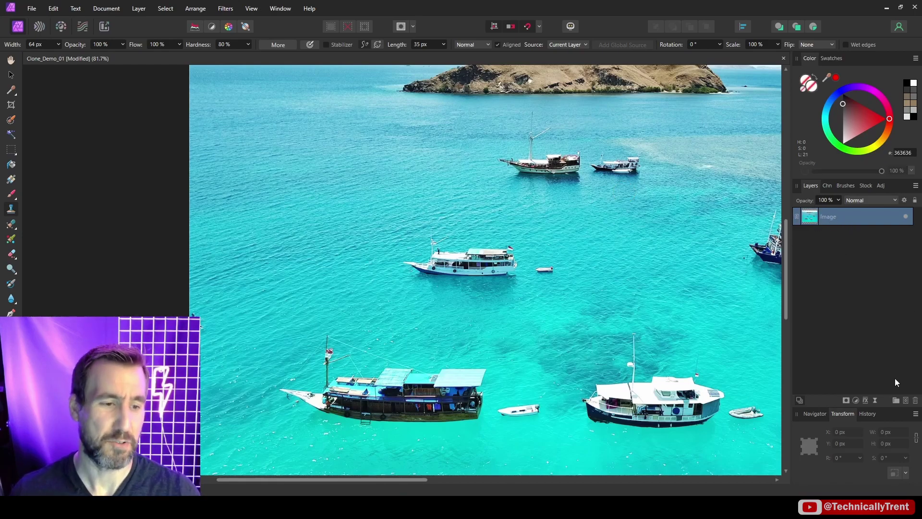
Add an empty pixel layer above the image and sample the white-and-blue boat in the middle as the clone source
left_click(906, 401)
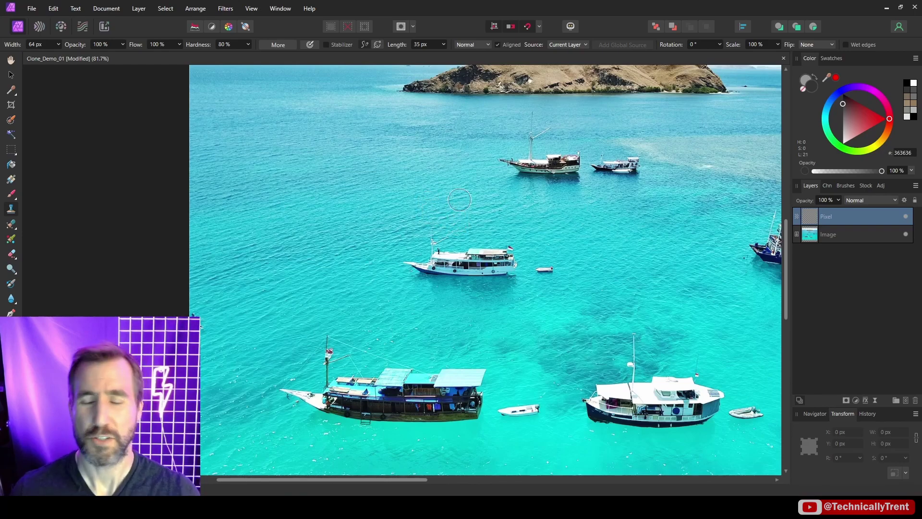
left_click(609, 148)
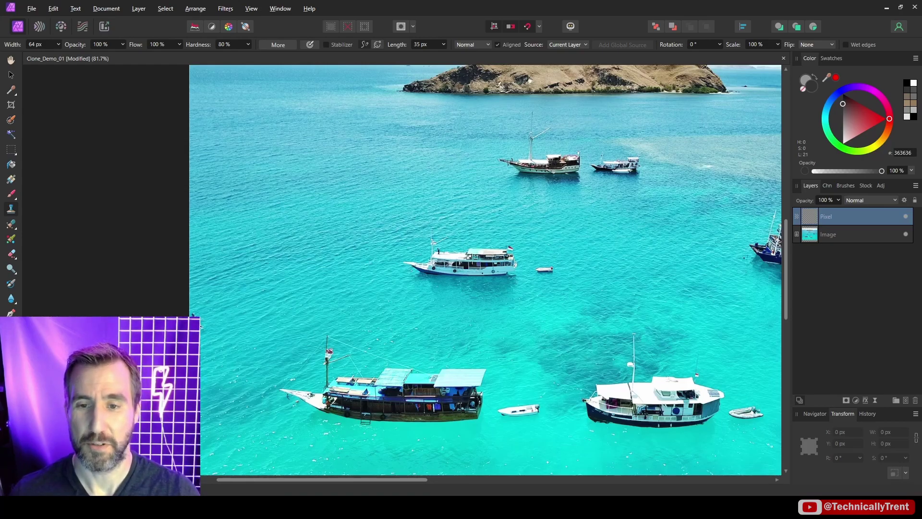
scroll(461, 259, "up", 5)
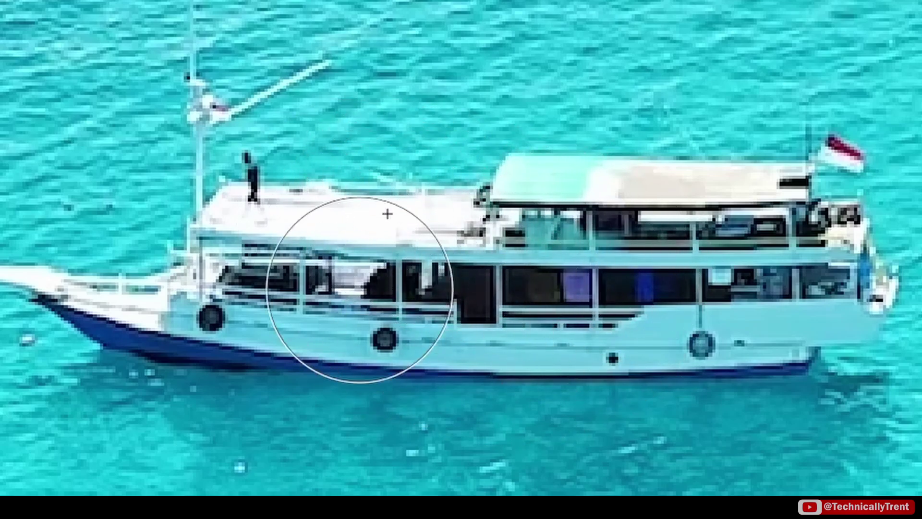
scroll(488, 284, "down", 5)
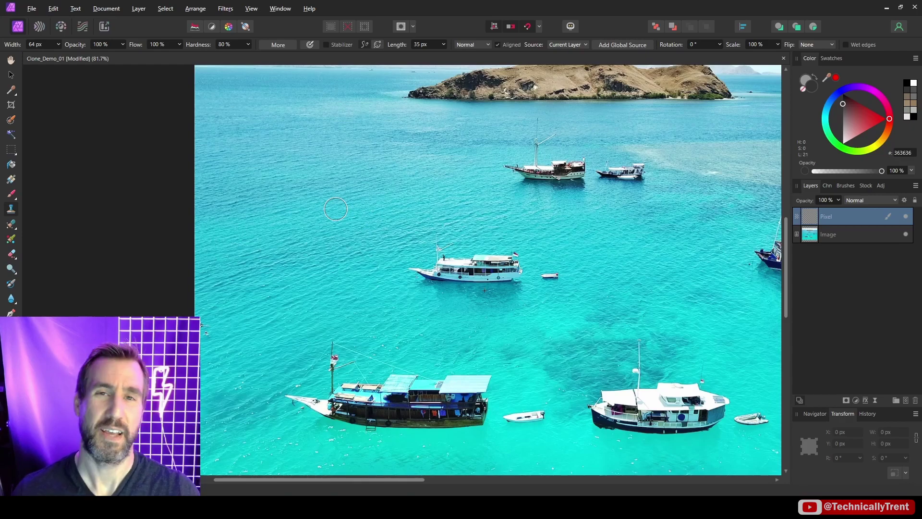
Set the clone source to Current Layer & Below and clone the middle boat onto the open water up and left of it
left_click(563, 44)
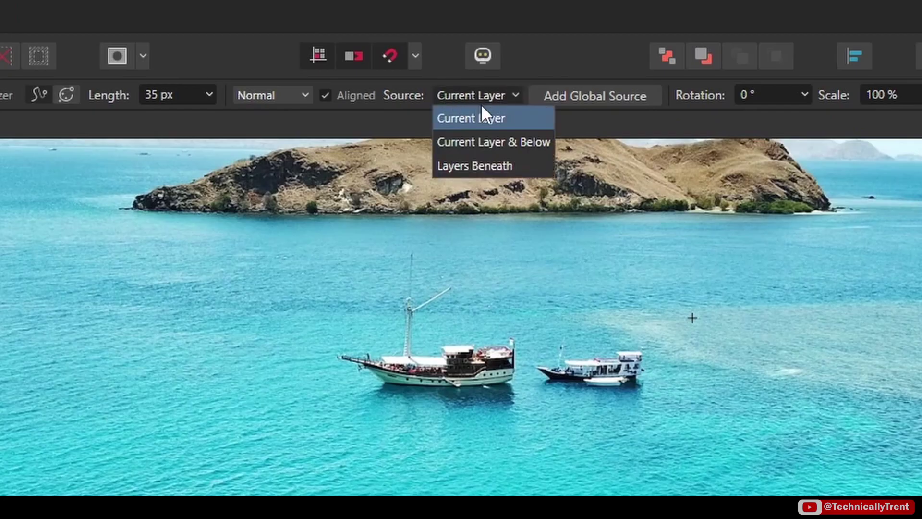
left_click(485, 146)
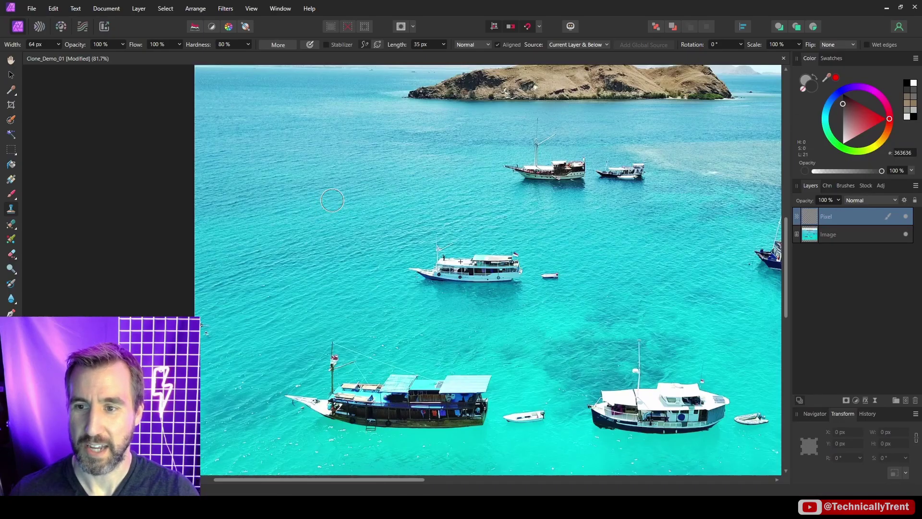
mouse_move(333, 200)
left_mouse_down()
mouse_move(294, 197)
mouse_move(379, 204)
left_mouse_up()
mouse_move(459, 227)
left_mouse_down()
mouse_move(391, 247)
mouse_move(462, 246)
mouse_move(490, 206)
mouse_move(509, 283)
left_mouse_up()
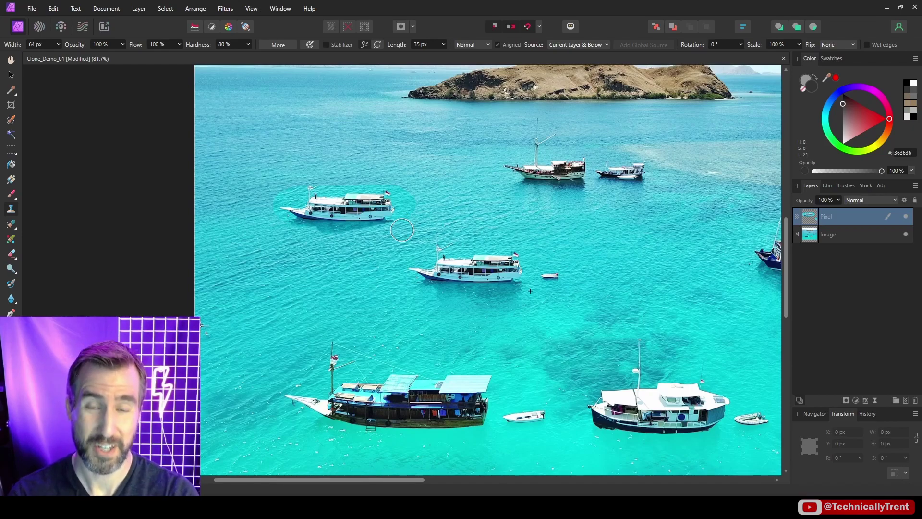
left_click(575, 45)
left_click(432, 210)
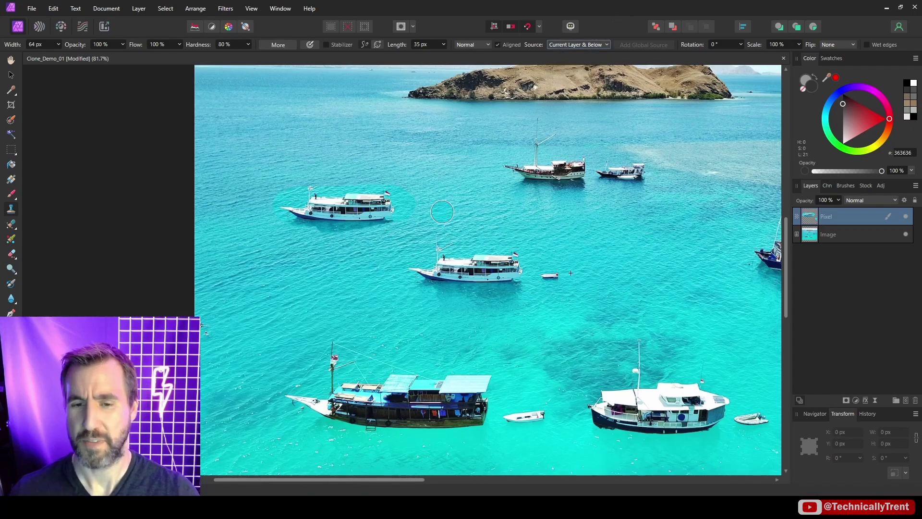
left_click_drag(431, 211, 433, 210)
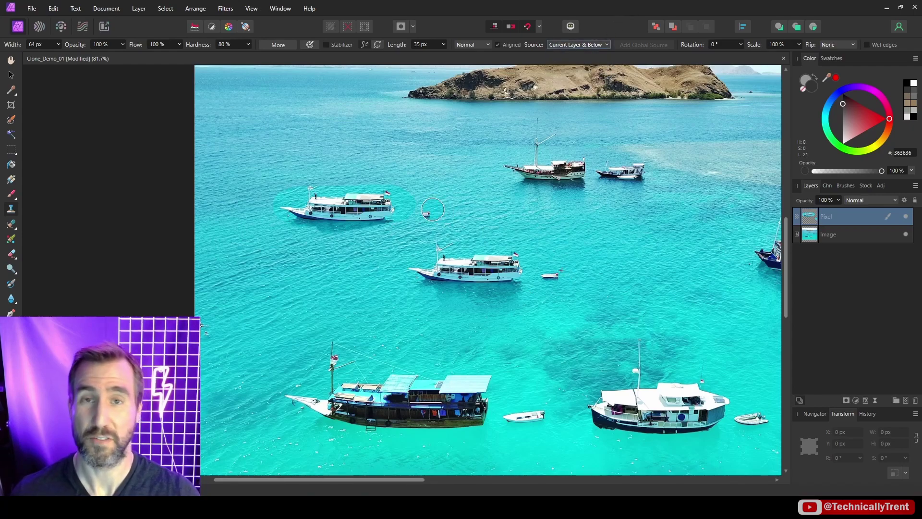
key("ctrl+z")
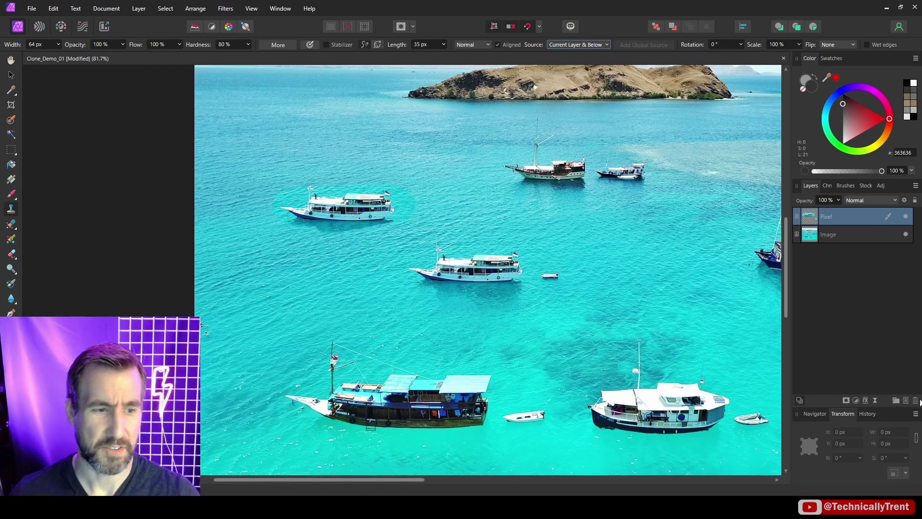
Delete the pixel layer holding the cloned boat and add a fresh empty pixel layer above the image
left_click(914, 400)
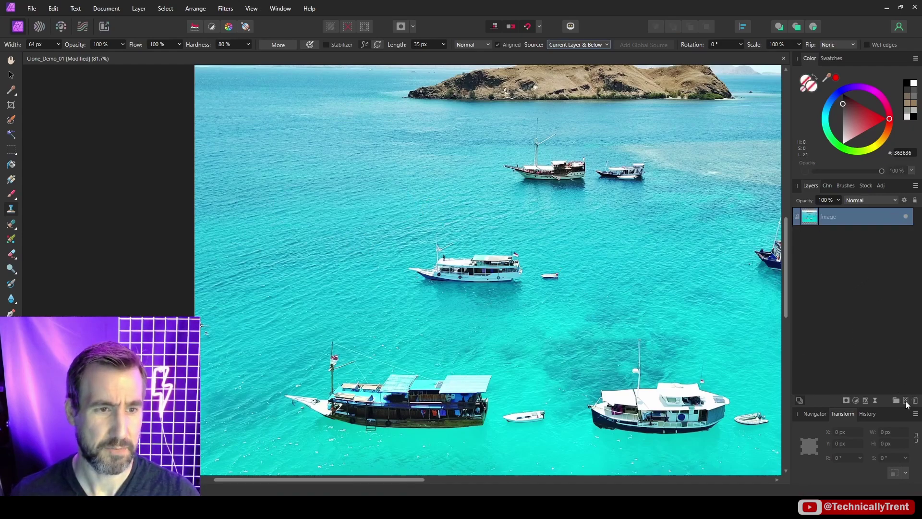
left_click(905, 401)
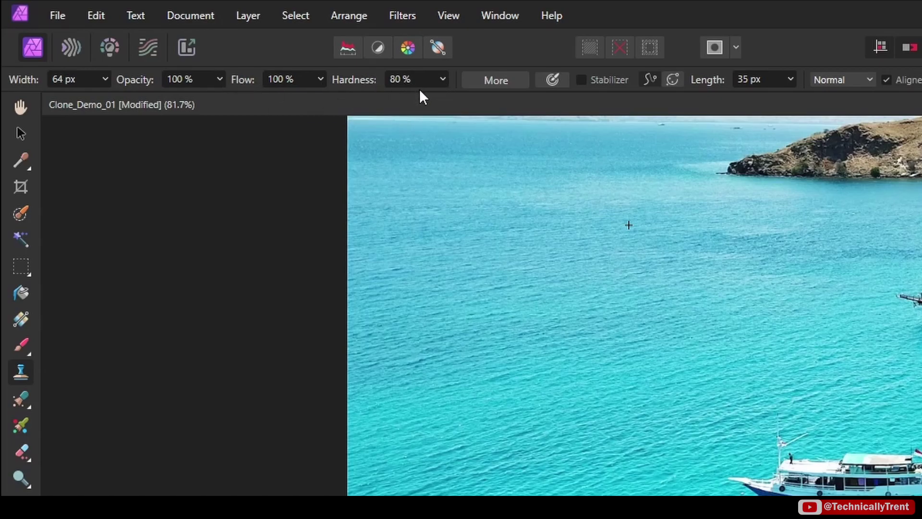
Set the clone brush width to 70 px and look over the advanced brush settings without changing them
left_click(102, 82)
left_click_drag(107, 98, 148, 101)
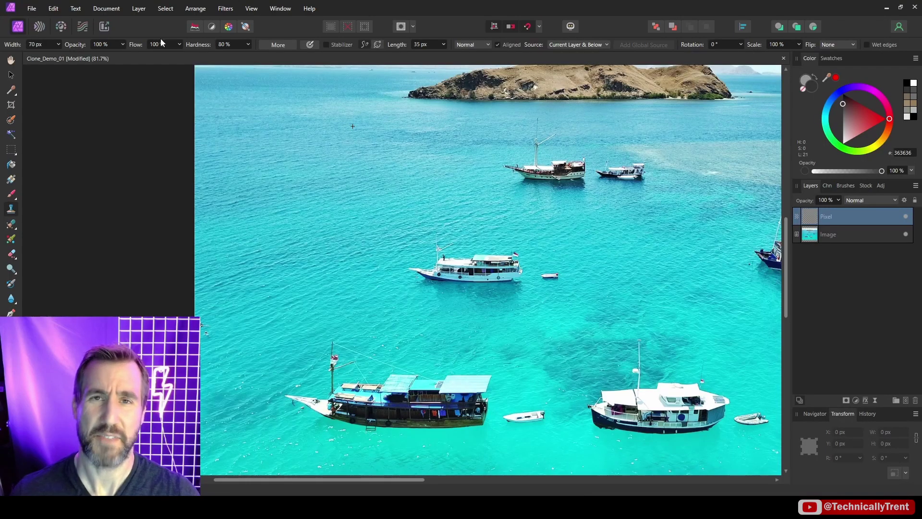
left_click(278, 43)
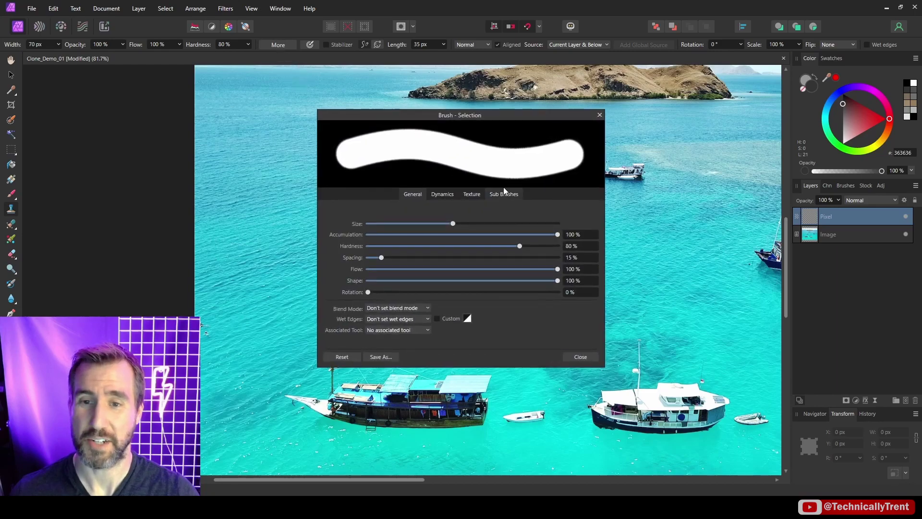
left_click(599, 114)
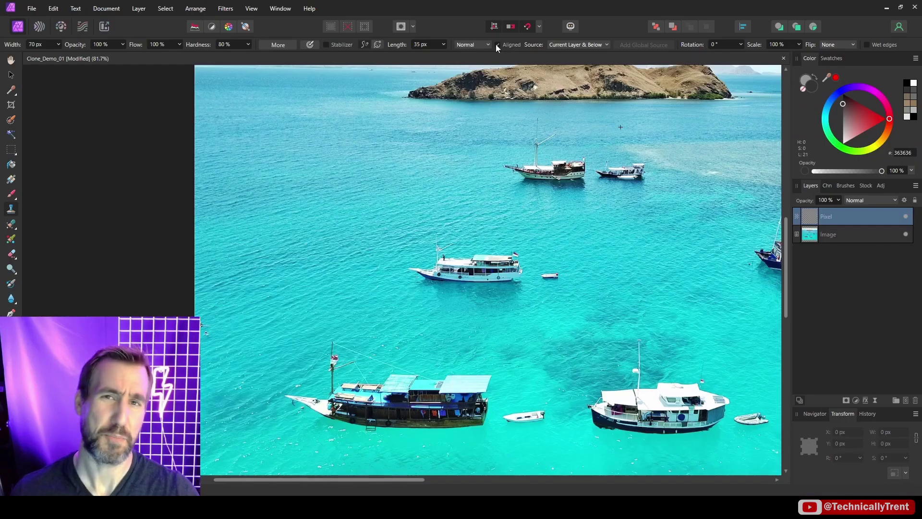
Turn off Aligned, sample the middle boat and clone it in separate strokes at several spots on the open water
left_click(497, 44)
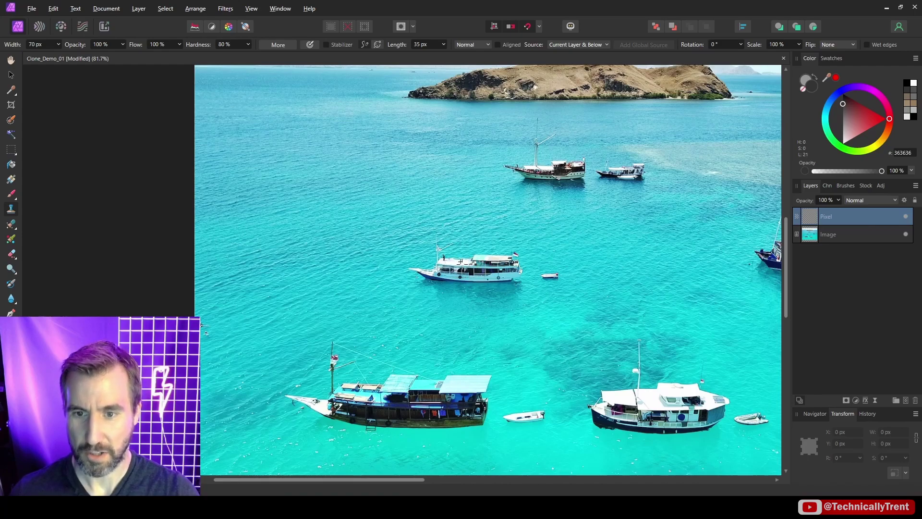
left_click(460, 262, "alt")
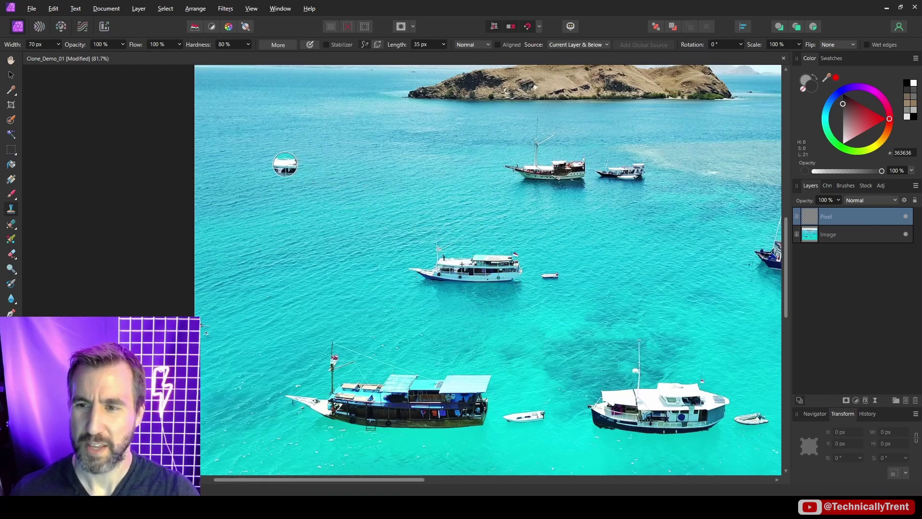
mouse_move(287, 164)
left_mouse_down()
mouse_move(351, 166)
mouse_move(317, 180)
mouse_move(234, 171)
left_mouse_up()
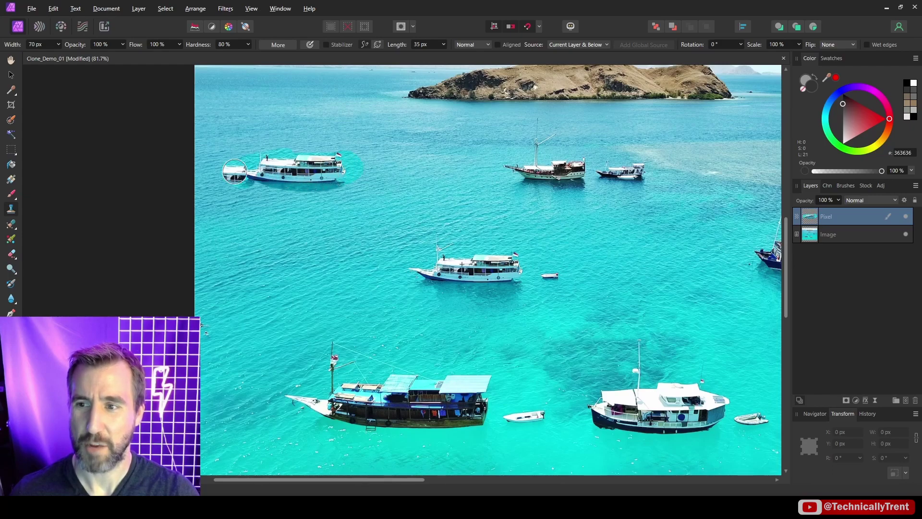
mouse_move(326, 216)
left_mouse_down()
mouse_move(318, 245)
mouse_move(271, 257)
mouse_move(345, 260)
mouse_move(359, 245)
mouse_move(337, 243)
mouse_move(376, 243)
mouse_move(366, 267)
left_mouse_up()
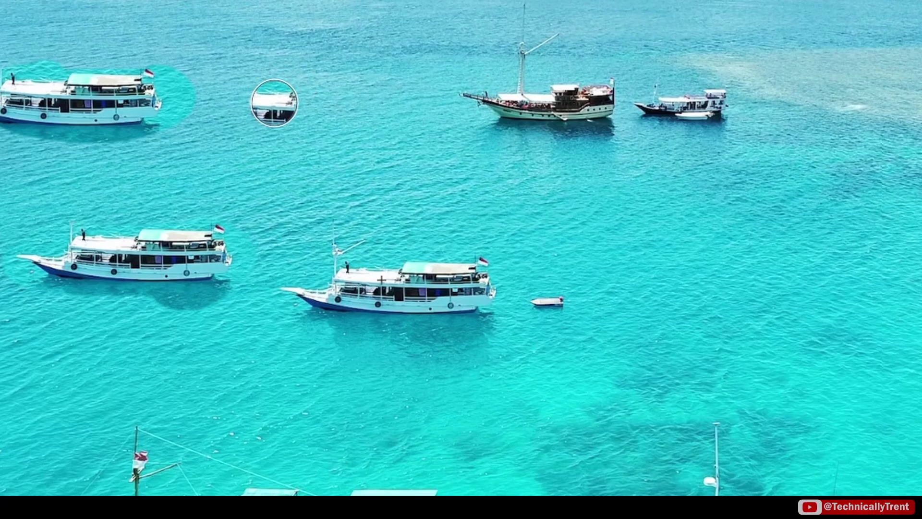
mouse_move(274, 103)
left_mouse_down()
mouse_move(356, 100)
mouse_move(364, 112)
mouse_move(295, 128)
mouse_move(261, 126)
mouse_move(225, 106)
mouse_move(349, 90)
mouse_move(397, 97)
mouse_move(407, 111)
mouse_move(367, 135)
mouse_move(272, 135)
mouse_move(198, 117)
left_mouse_up()
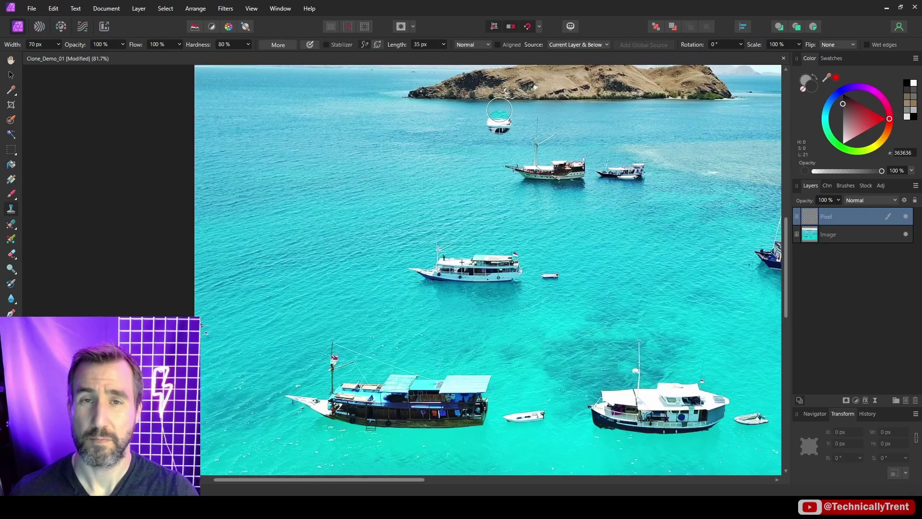
Turn Aligned back on, sample the middle boat, clone it to the upper-left water and paint further strokes near the island and below the boat
left_click(497, 45)
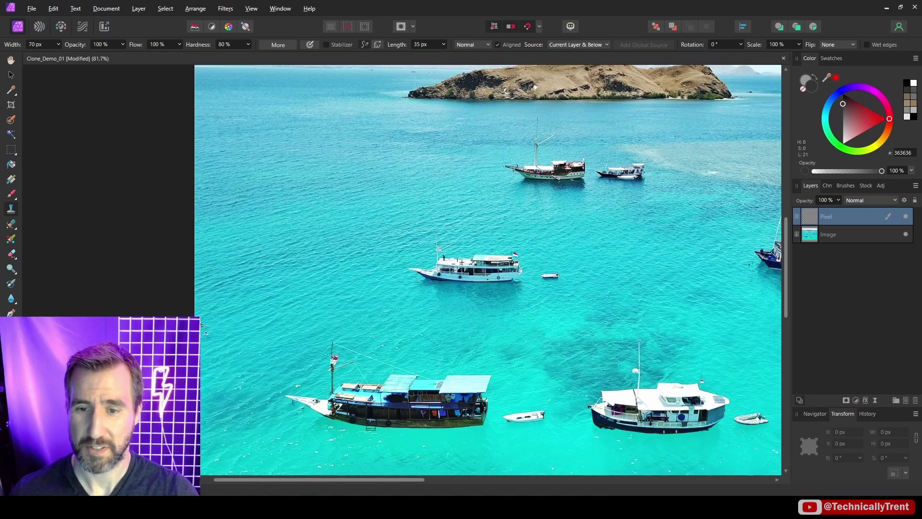
left_click(458, 263, "alt")
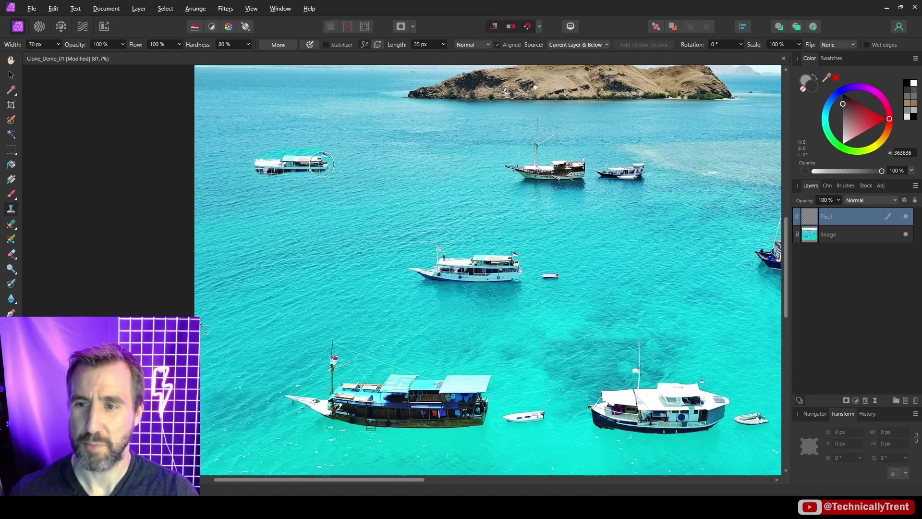
left_click_drag(321, 165, 236, 166)
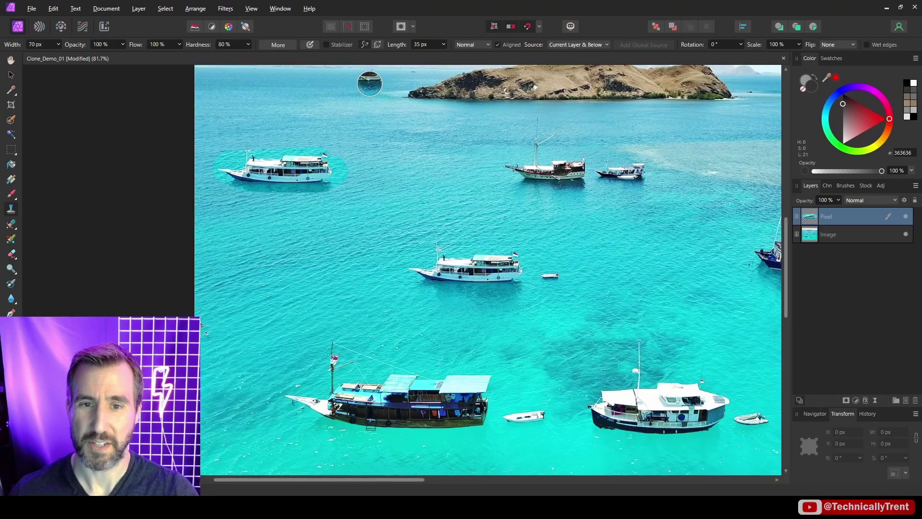
left_click_drag(369, 84, 352, 86)
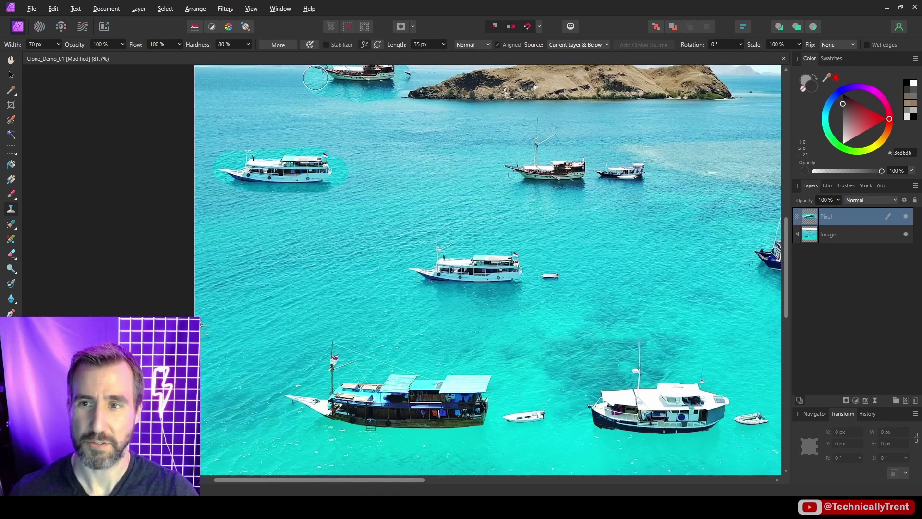
left_click_drag(418, 309, 490, 292)
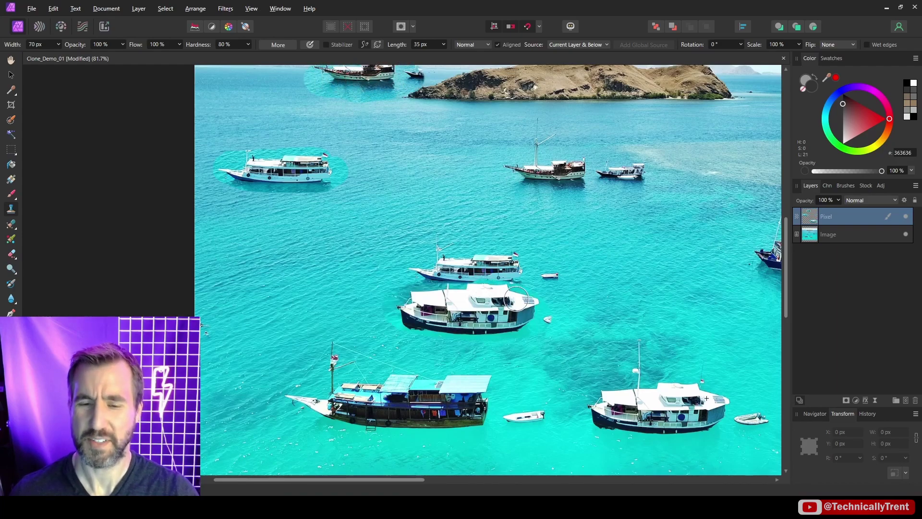
Undo the last three clone strokes
key("ctrl+z")
key("ctrl+z")
key("ctrl+z")
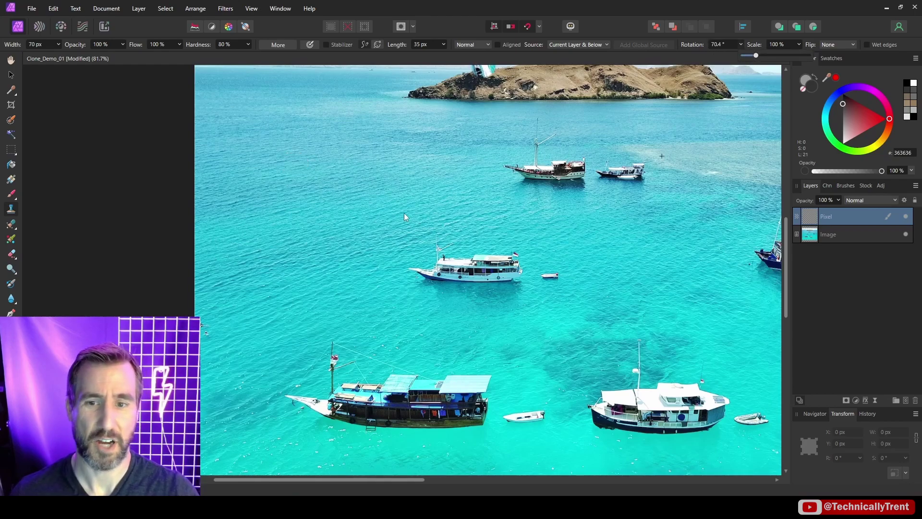
Clone the middle boat onto the open water rotated by 70.4°, and add a smaller copy beside it at 44 % scale
mouse_move(323, 167)
left_mouse_down()
mouse_move(308, 185)
mouse_move(330, 161)
mouse_move(346, 211)
mouse_move(317, 232)
mouse_move(798, 55)
left_mouse_up()
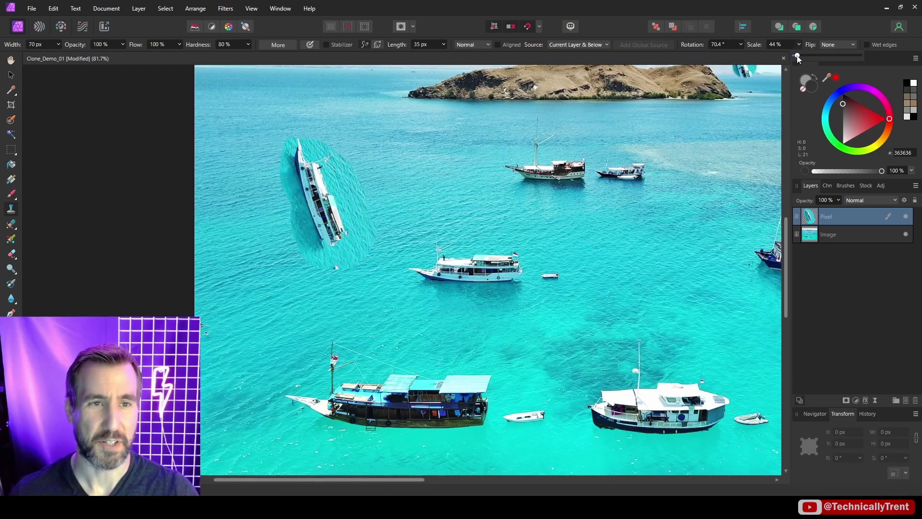
left_click_drag(422, 162, 418, 160)
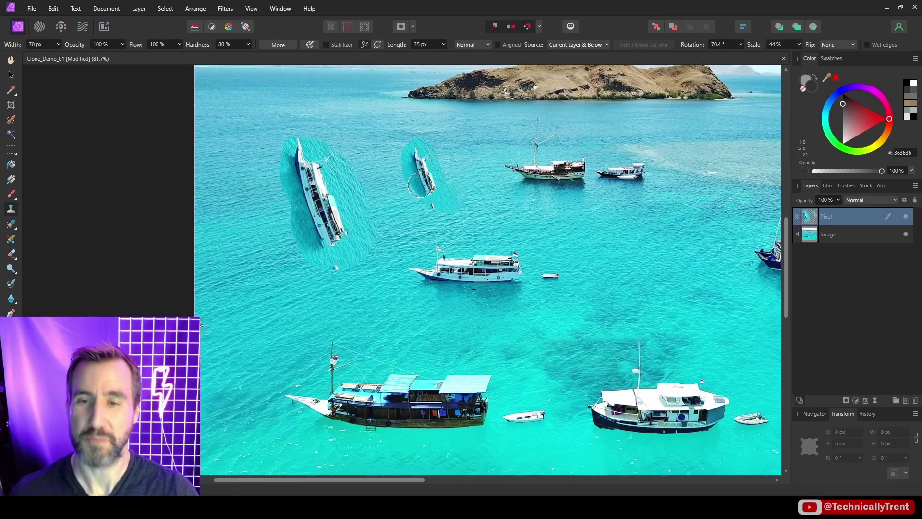
left_click_drag(420, 142, 412, 149)
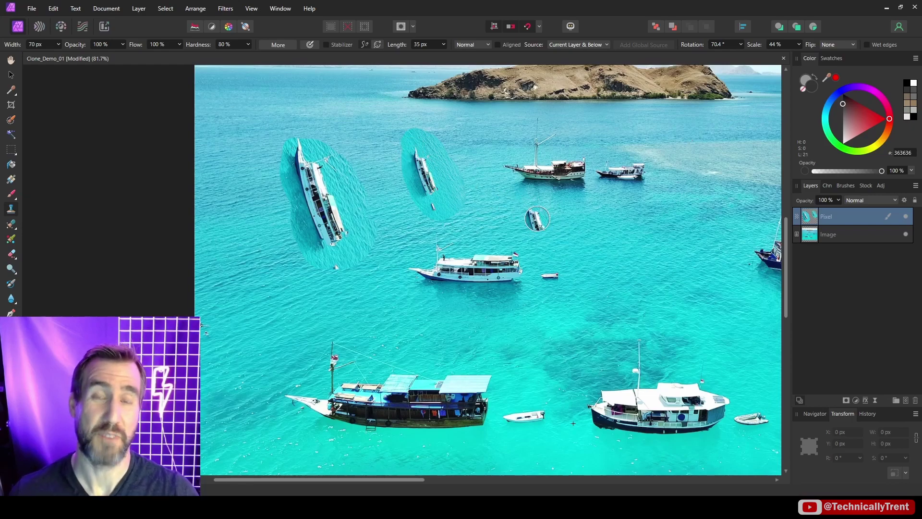
left_click(596, 211)
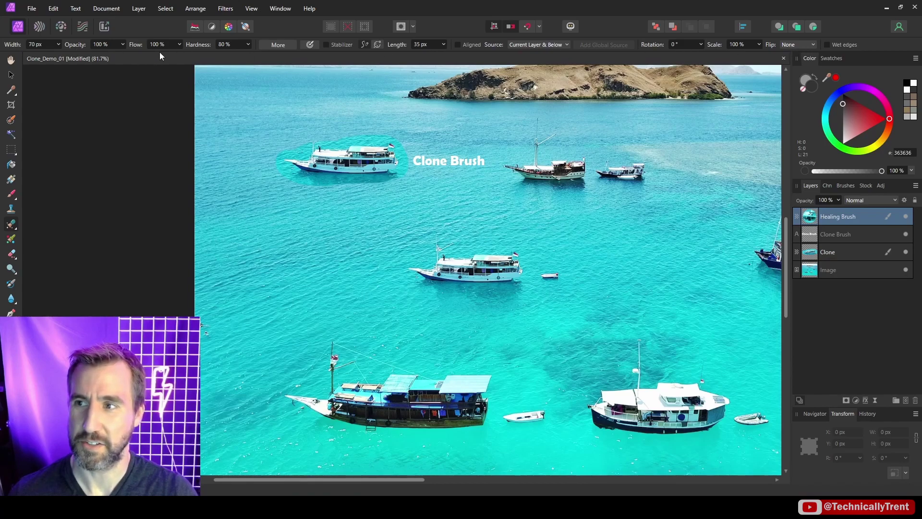
Sample the middle boat with the Healing Brush and paint copies of it below the Clone Brush boat and on the lower-left water
key("alt")
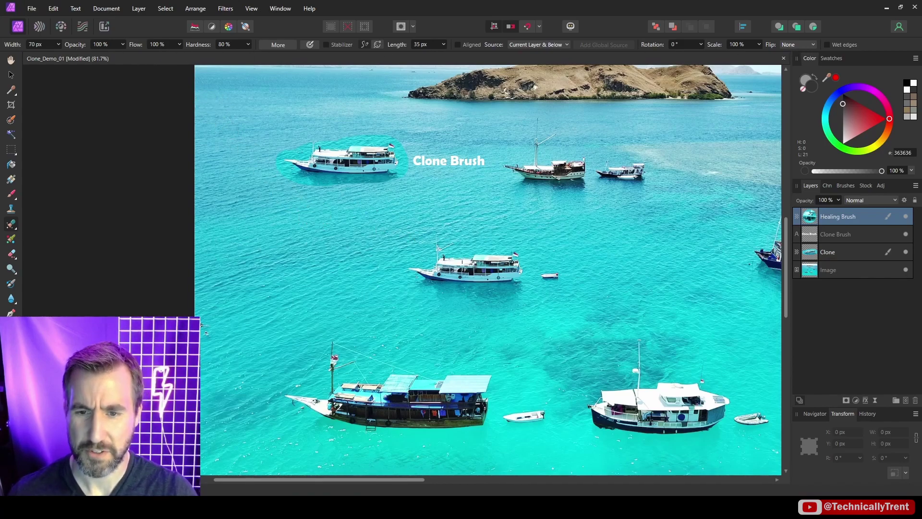
mouse_move(349, 210)
left_mouse_down()
mouse_move(413, 227)
mouse_move(303, 219)
left_mouse_up()
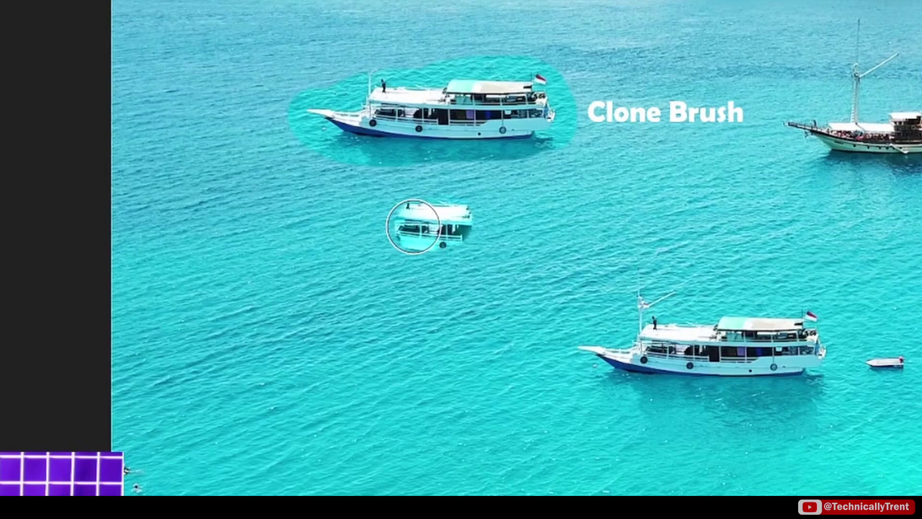
mouse_move(346, 239)
left_mouse_down()
mouse_move(446, 214)
mouse_move(533, 210)
mouse_move(585, 217)
mouse_move(571, 233)
mouse_move(409, 250)
mouse_move(562, 255)
mouse_move(595, 238)
mouse_move(592, 217)
mouse_move(560, 198)
mouse_move(392, 211)
mouse_move(328, 226)
left_mouse_up()
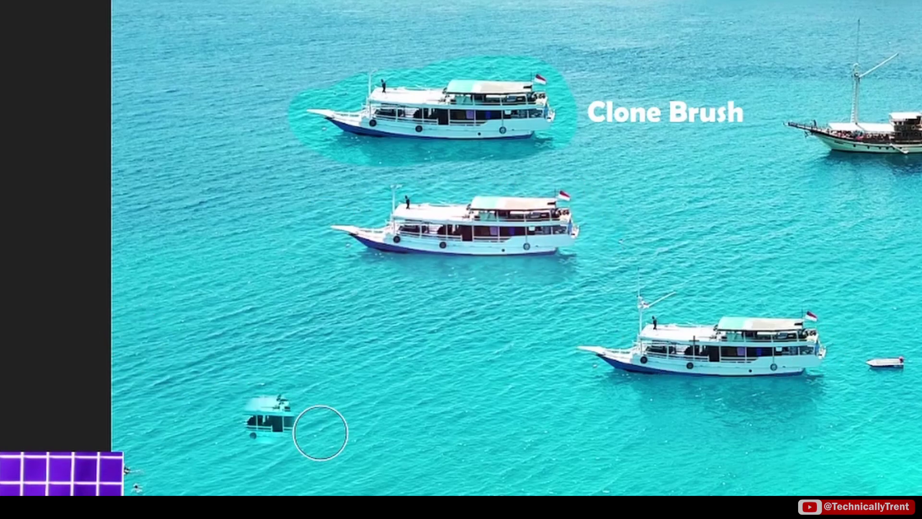
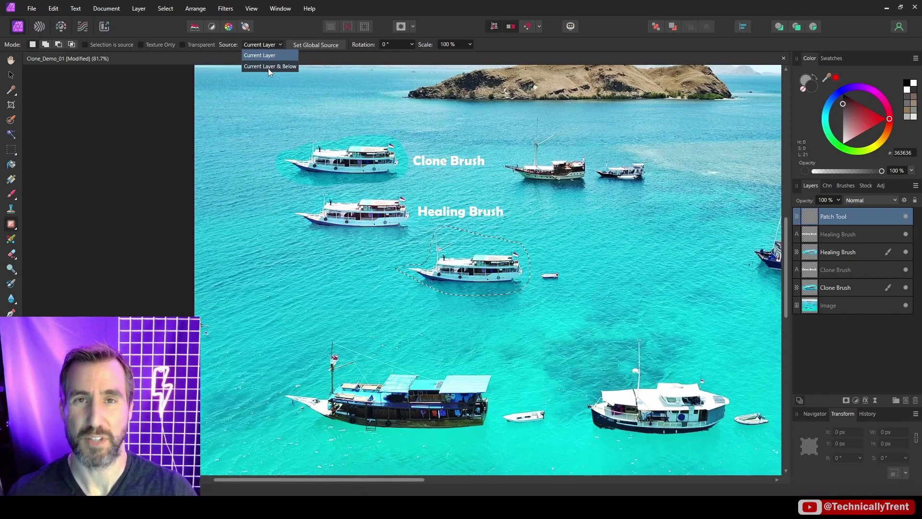
Set the Patch Tool source to Current Layer & Below and try patching the outlined middle boat with other image areas, undoing the patch
left_click(268, 68)
left_click_drag(426, 258, 586, 220)
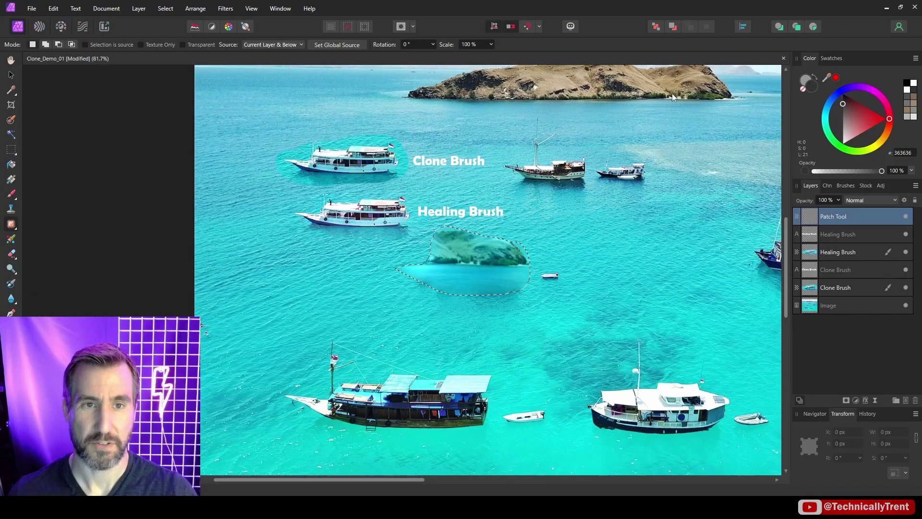
left_click_drag(672, 93, 709, 345)
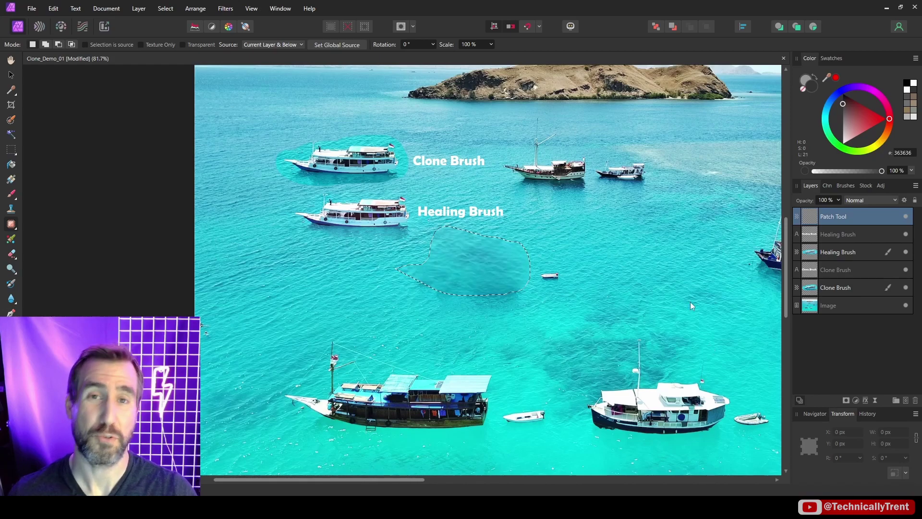
key("ctrl+z")
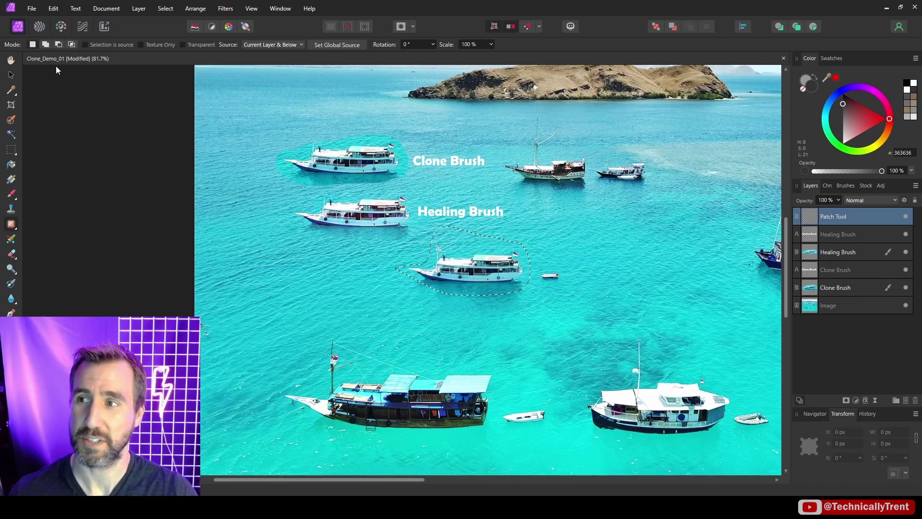
Turn on Selection is source and patch the outlined middle boat onto the water below the Healing Brush copy, at 359.2° rotation and 105 % scale
left_click(161, 82)
left_click_drag(475, 266, 628, 257)
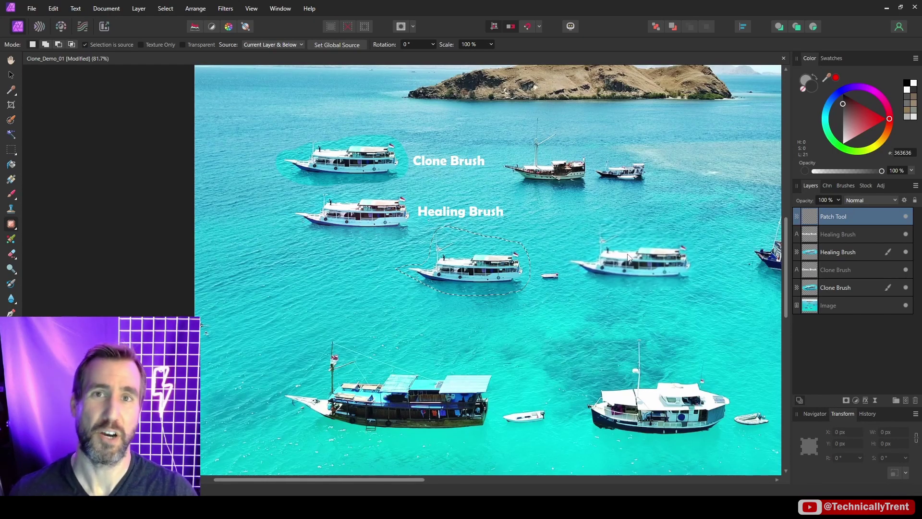
left_click_drag(628, 257, 307, 281)
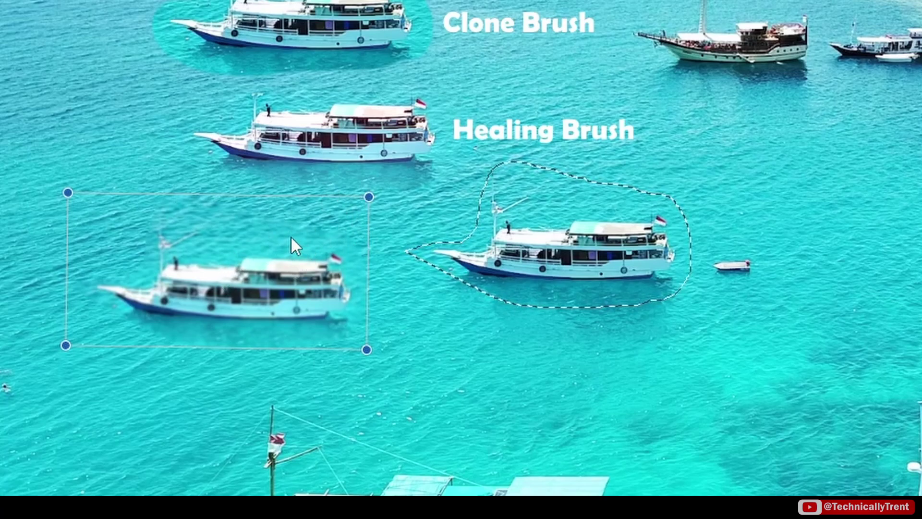
left_click_drag(553, 249, 700, 453)
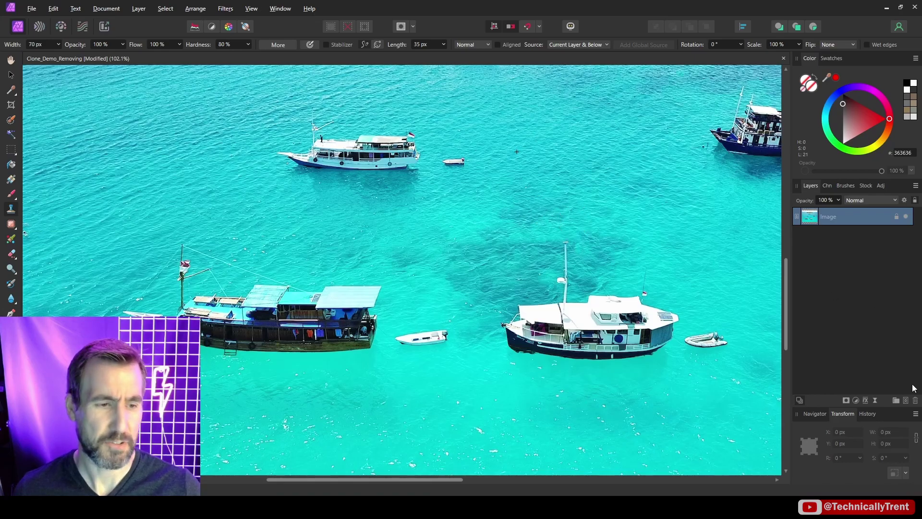
Add a pixel layer and clone nearby open water over the tiny boat beside the upper white boat, undoing the stray stroke
left_click(905, 401)
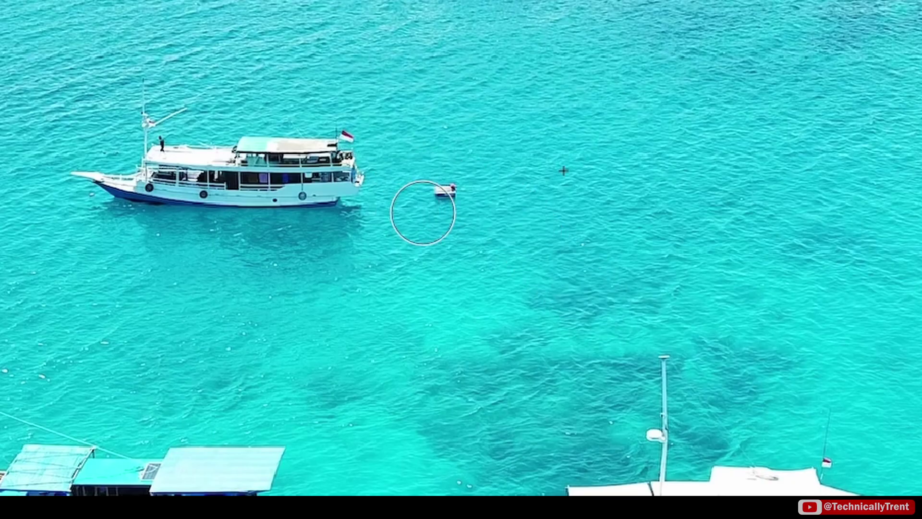
left_click(609, 137, "alt")
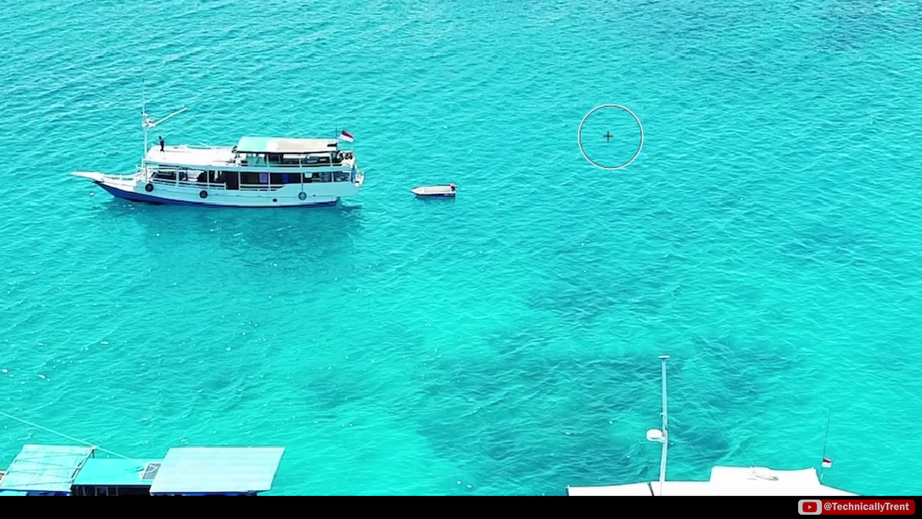
left_click(431, 193)
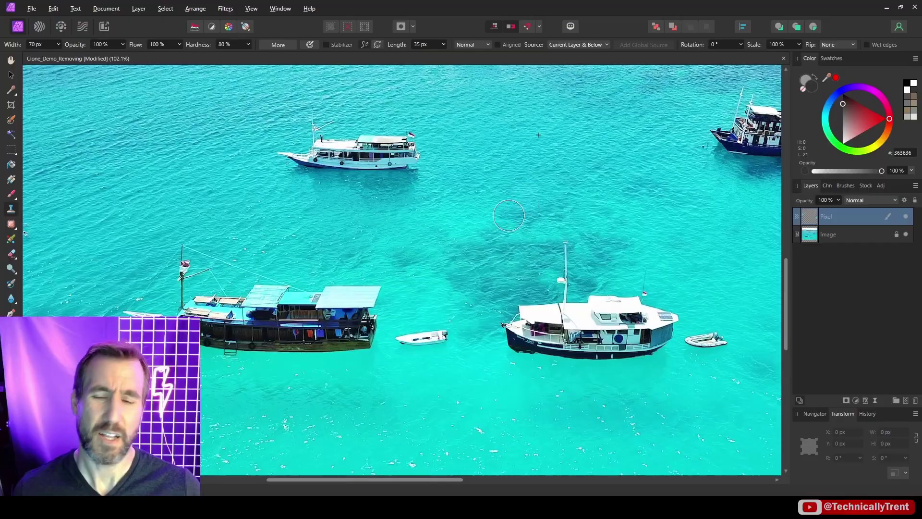
key("ctrl+z")
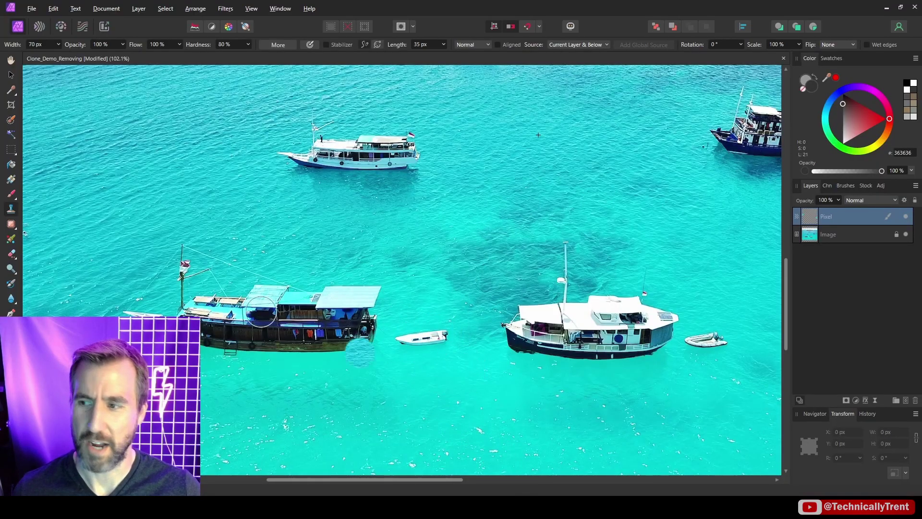
Remove the small white motorboat behind the wooden boat with the Healing Brush Tool, sampling the clear water below it
left_click(13, 223)
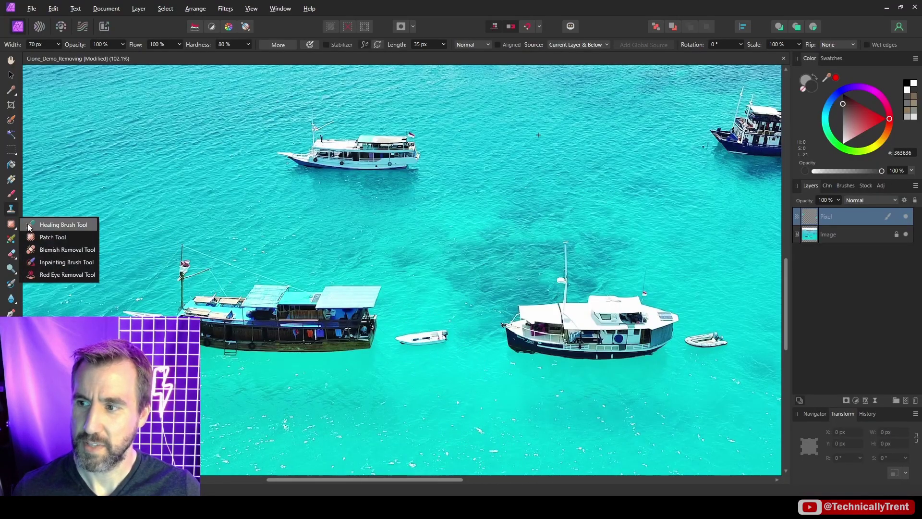
left_click(63, 225)
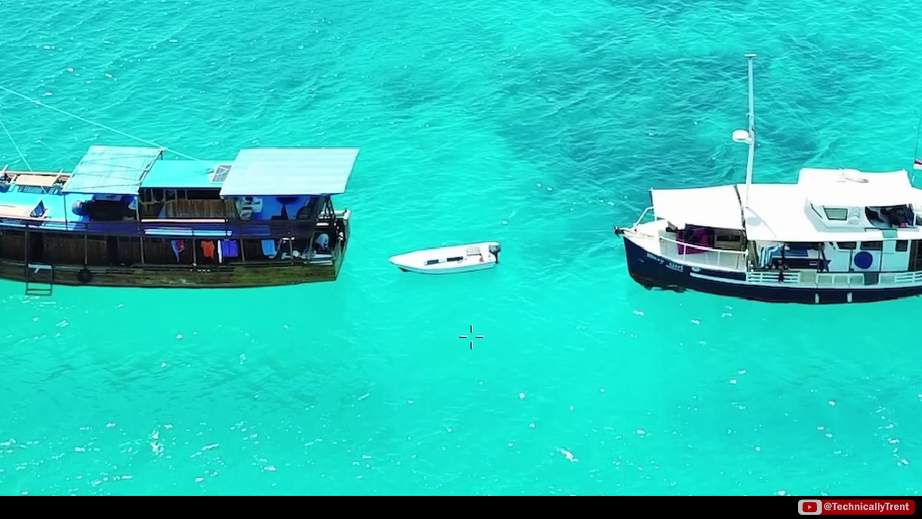
left_click(471, 338, "alt")
mouse_move(493, 259)
left_mouse_down()
mouse_move(411, 264)
mouse_move(417, 271)
left_mouse_up()
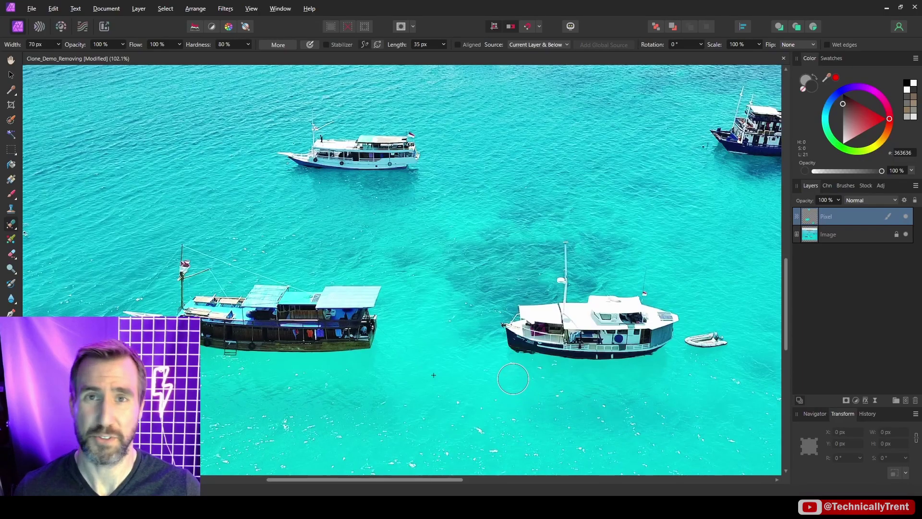
Outline the inflatable dinghy behind the large white-roofed boat with the Patch Tool
mouse_move(714, 307)
left_mouse_down()
mouse_move(582, 211)
mouse_move(580, 241)
left_mouse_up()
right_click(11, 224)
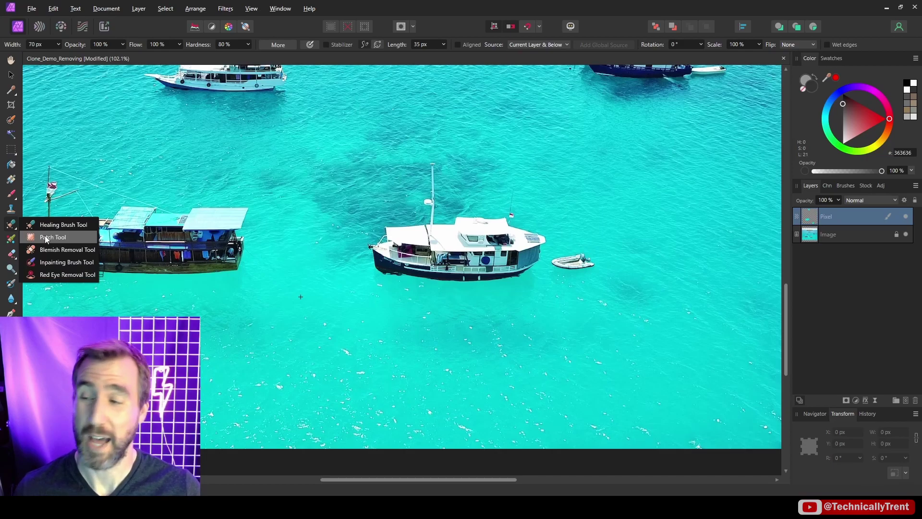
left_click(45, 235)
mouse_move(558, 246)
left_mouse_down()
mouse_move(596, 252)
mouse_move(600, 272)
left_mouse_up()
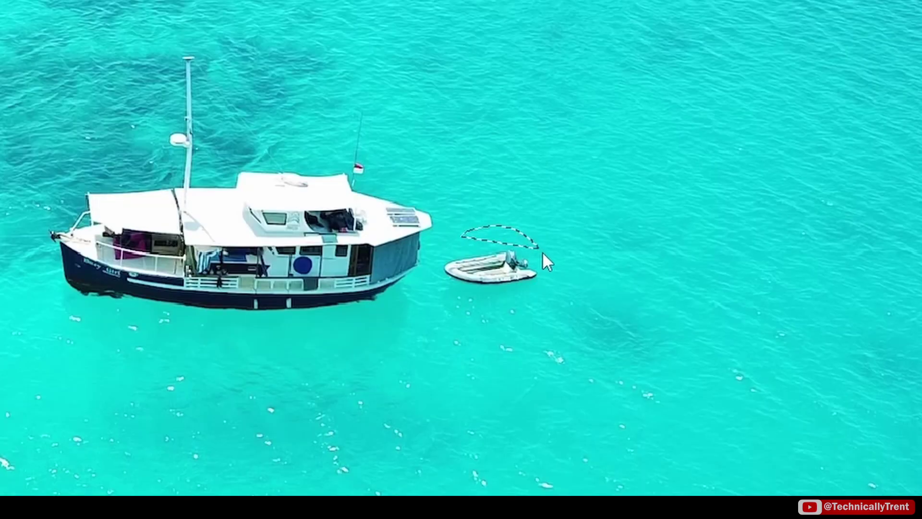
mouse_move(551, 290)
left_mouse_down()
mouse_move(521, 316)
mouse_move(484, 317)
mouse_move(427, 283)
left_mouse_up()
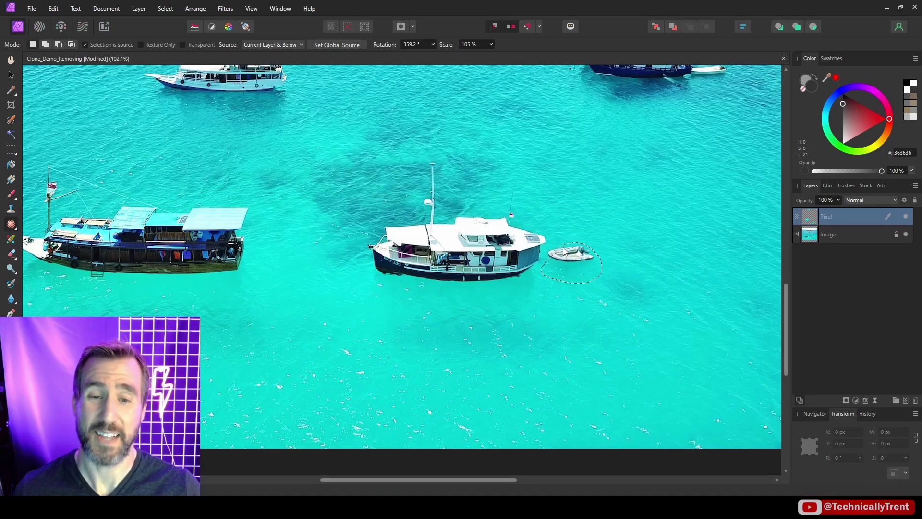
Turn off Selection is source, patch the outlined dinghy with clear water and deselect
left_click_drag(565, 251, 113, 55)
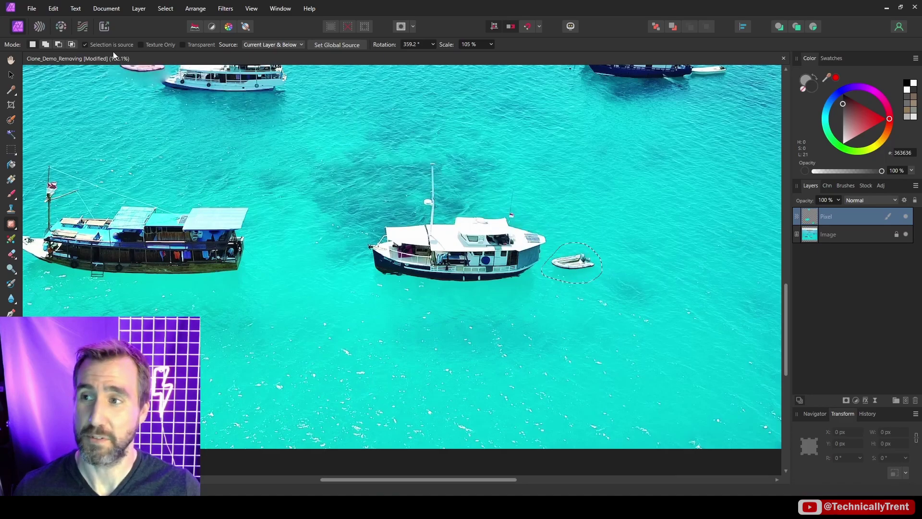
left_click(85, 45)
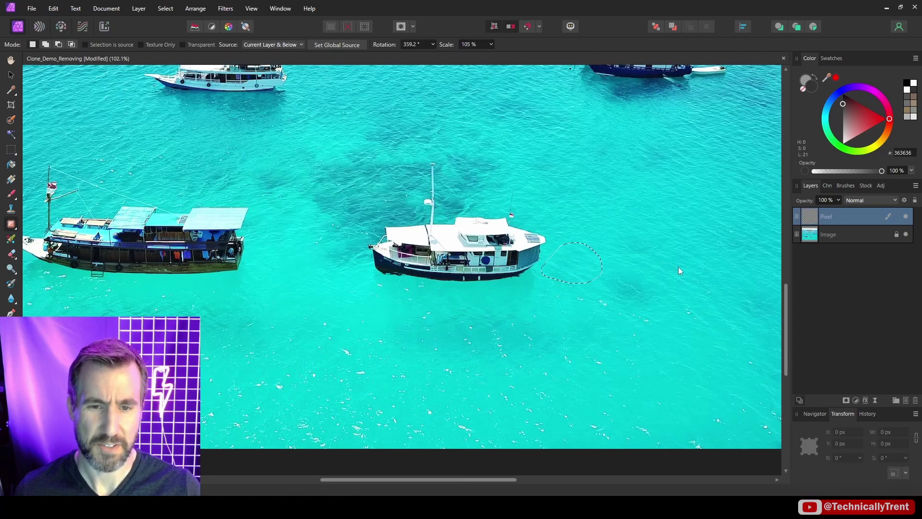
key("ctrl+d")
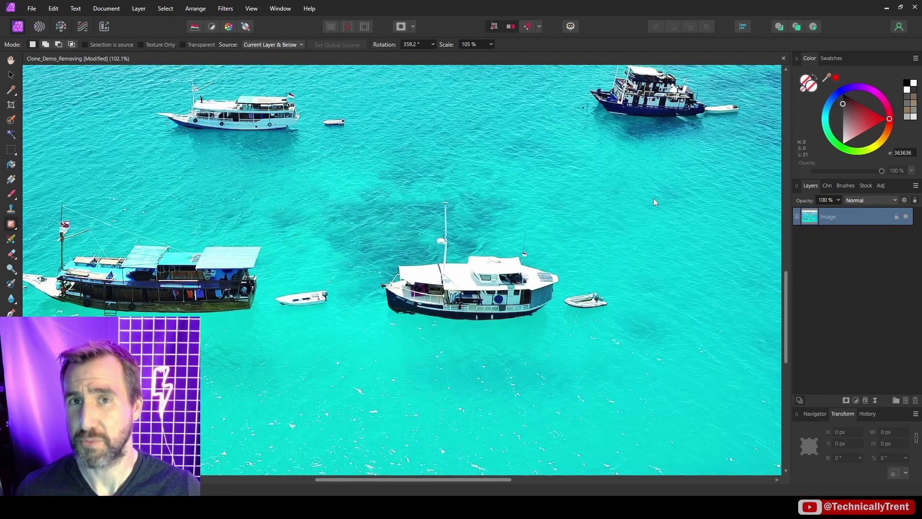
Set up the Inpainting Brush Tool on a new pixel layer with its source set to Current Layer & Below
left_click(11, 223)
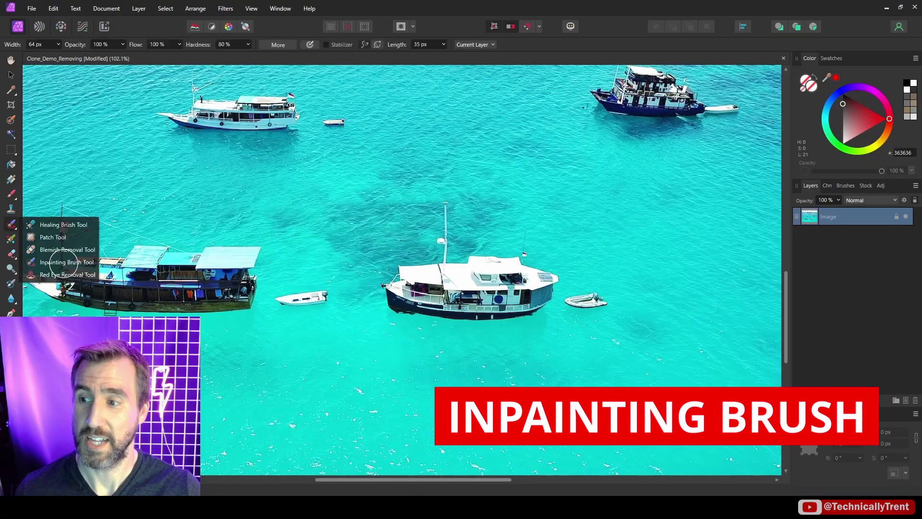
left_click(155, 269)
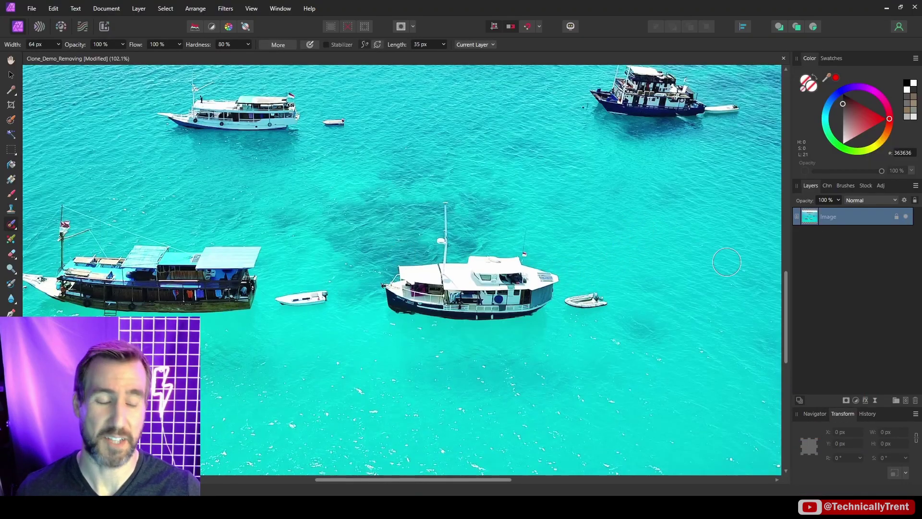
left_click(905, 400)
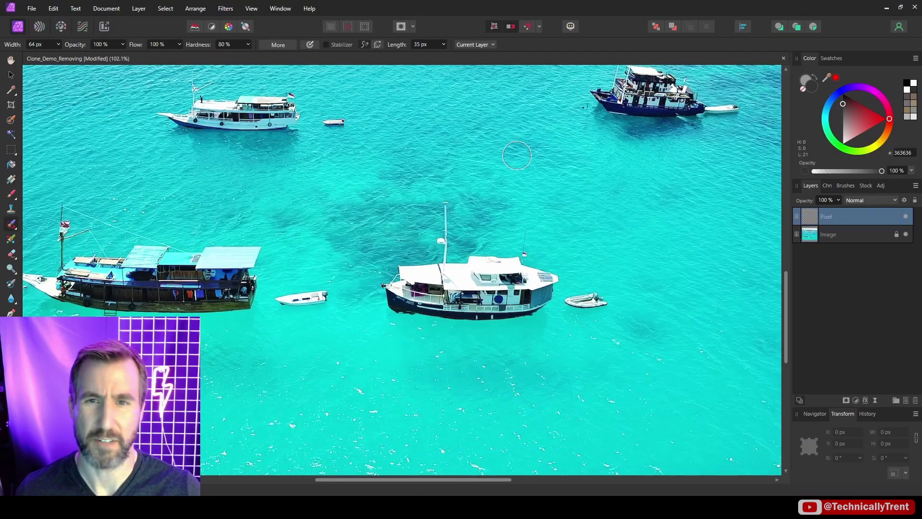
left_click(478, 44)
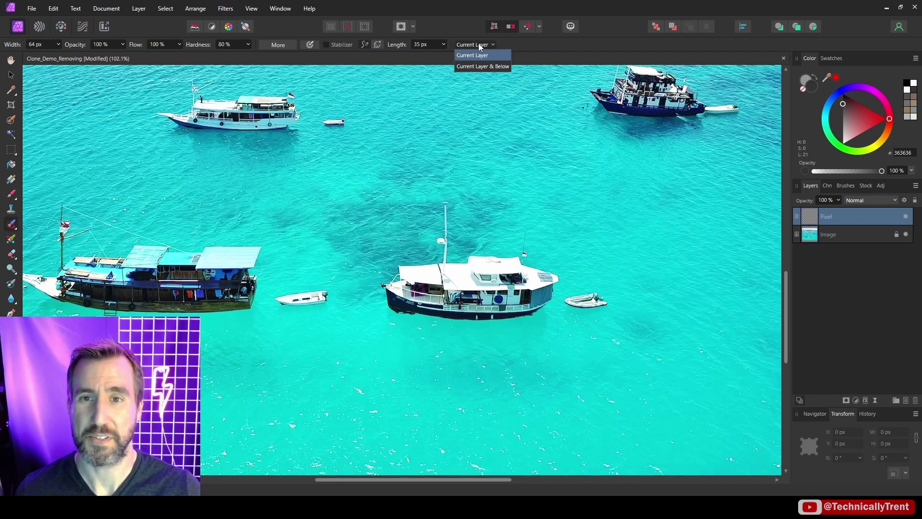
left_click(490, 66)
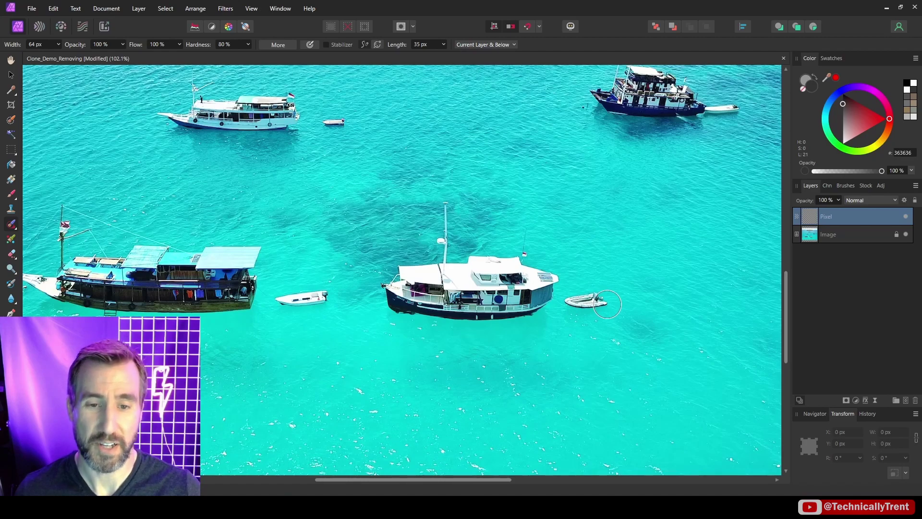
Inpaint the inflatable dinghy behind the white-roofed boat, and redo it with a larger, looser painted area around it
left_click_drag(604, 299, 576, 302)
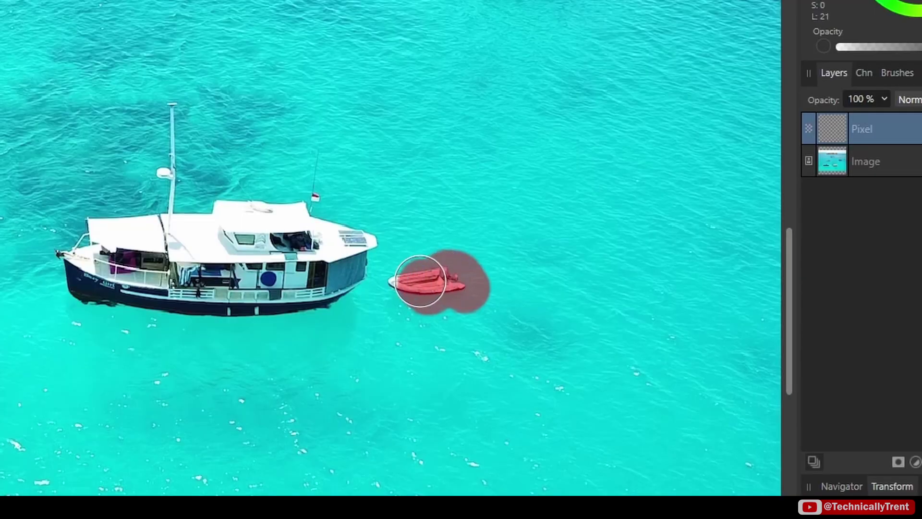
left_click_drag(407, 284, 399, 289)
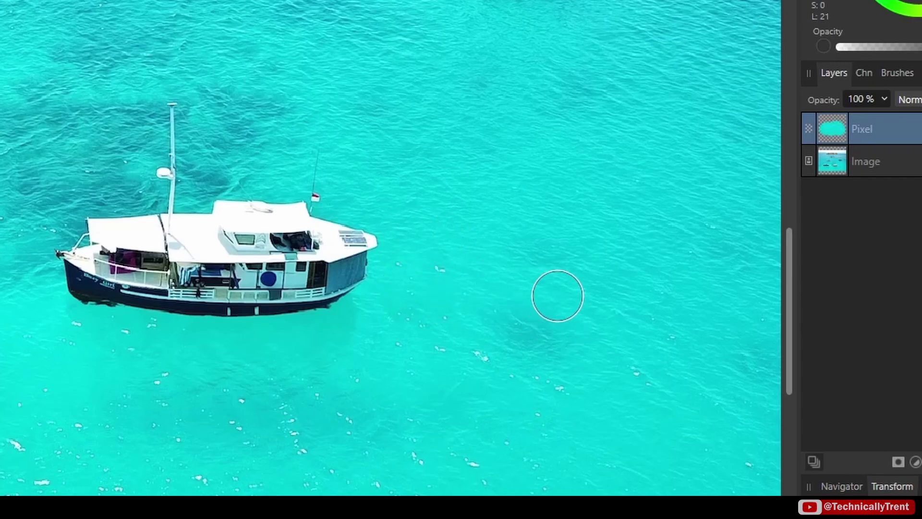
mouse_move(488, 250)
left_mouse_down()
mouse_move(473, 233)
mouse_move(435, 297)
mouse_move(475, 296)
left_mouse_up()
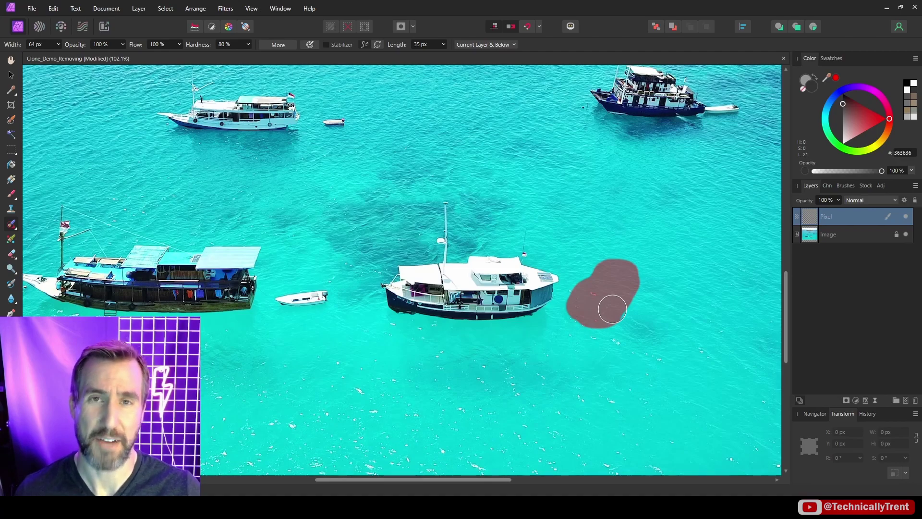
Put a rasterized duplicate of the Image layer on top of the layer stack, ready for the Blemish Removal Tool
left_click(11, 224)
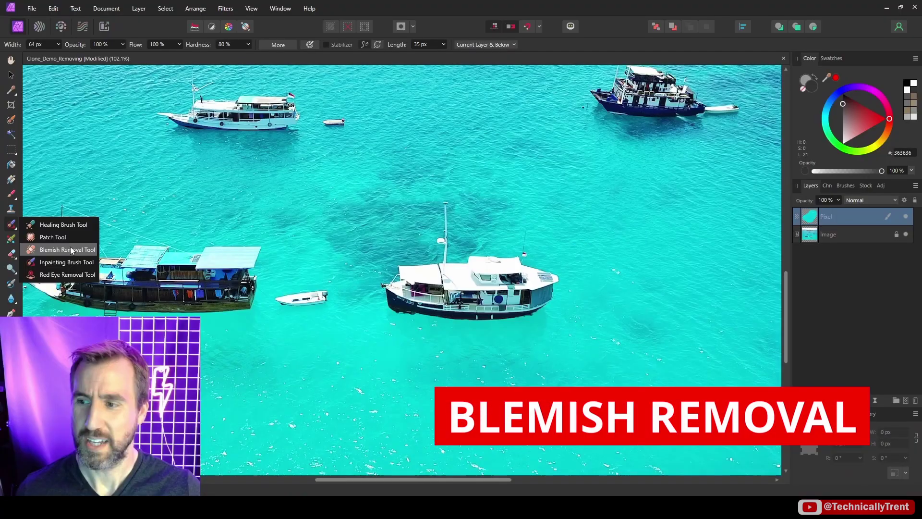
left_click(160, 299)
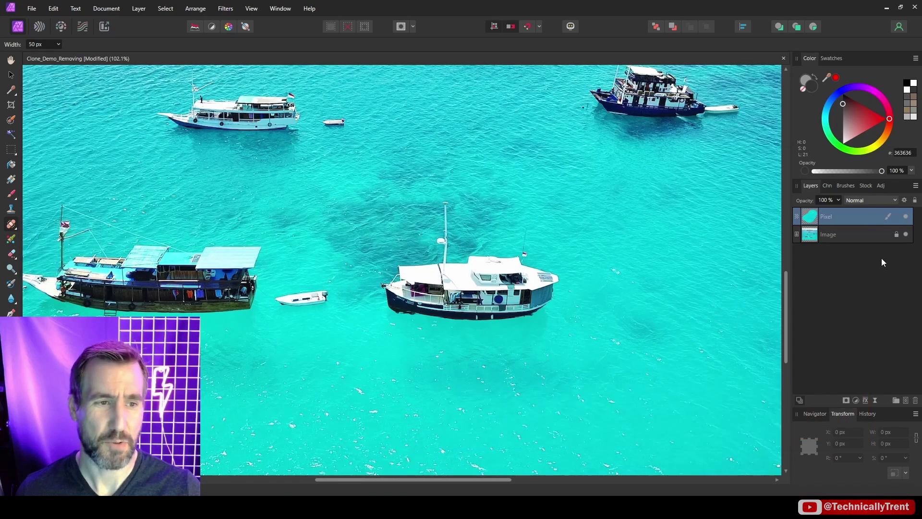
left_click(867, 245)
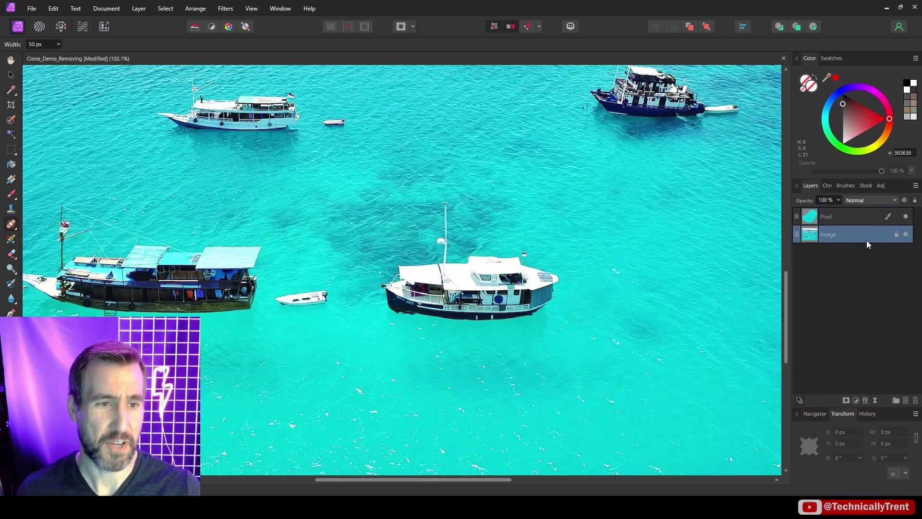
right_click(811, 239)
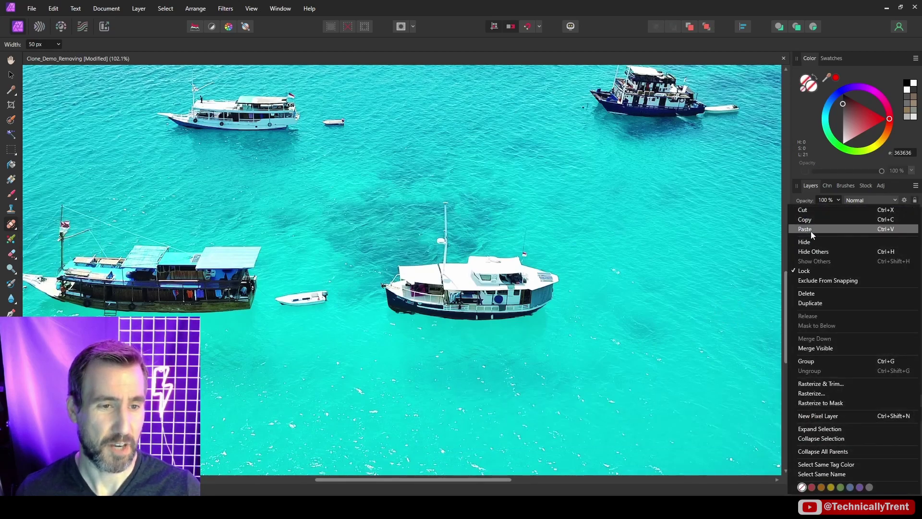
left_click(811, 216)
right_click(811, 216)
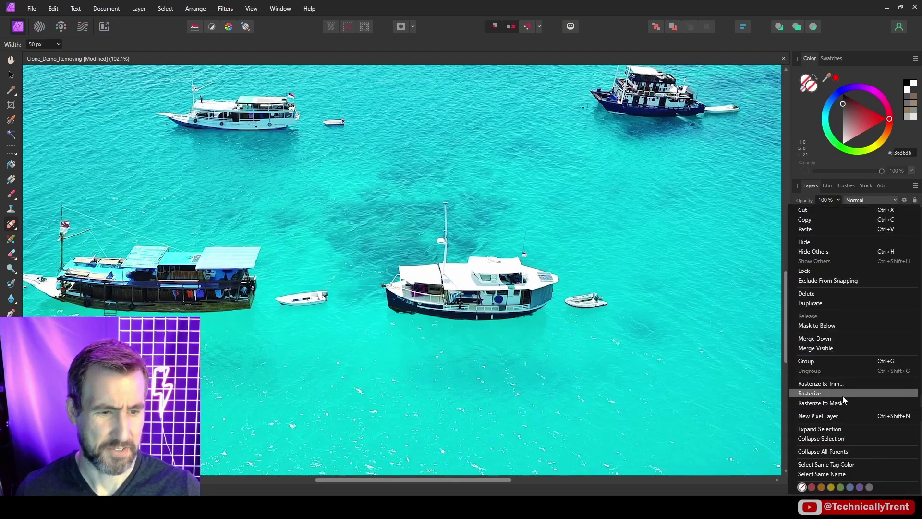
left_click(836, 415)
Remove the inflatable dinghy behind the white-roofed boat with a 133 px blemish brush, and the tiny boat behind the upper white boat with a 59 px brush
scroll(602, 324, "up", 5)
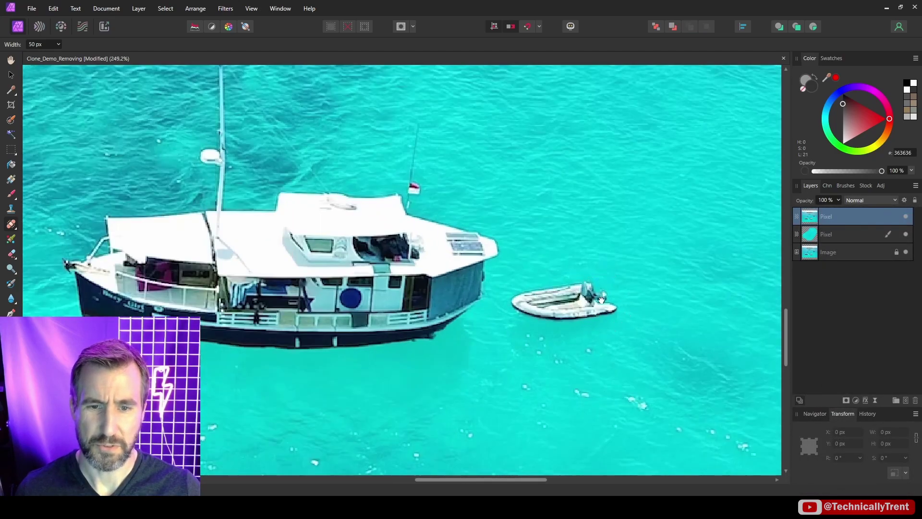
key("bracketright")
key("bracketright")
key("bracketright")
key("bracketright")
key("bracketright")
key("bracketright")
key("bracketright")
key("bracketright")
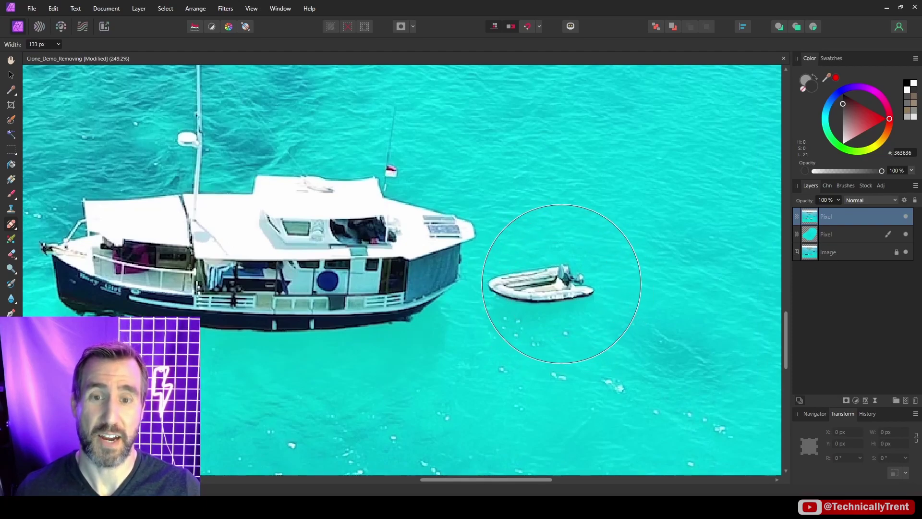
mouse_move(560, 281)
left_mouse_down()
mouse_move(547, 189)
mouse_move(558, 190)
left_mouse_up()
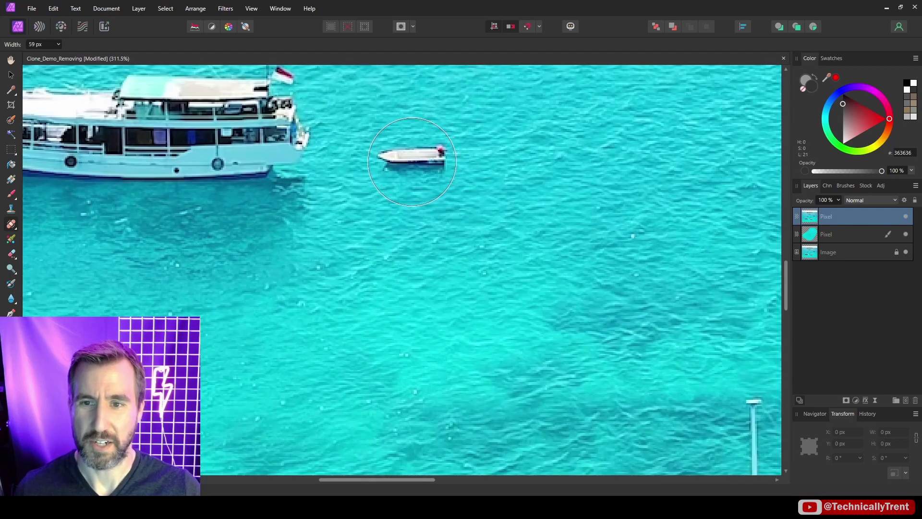
left_click_drag(412, 161, 435, 160)
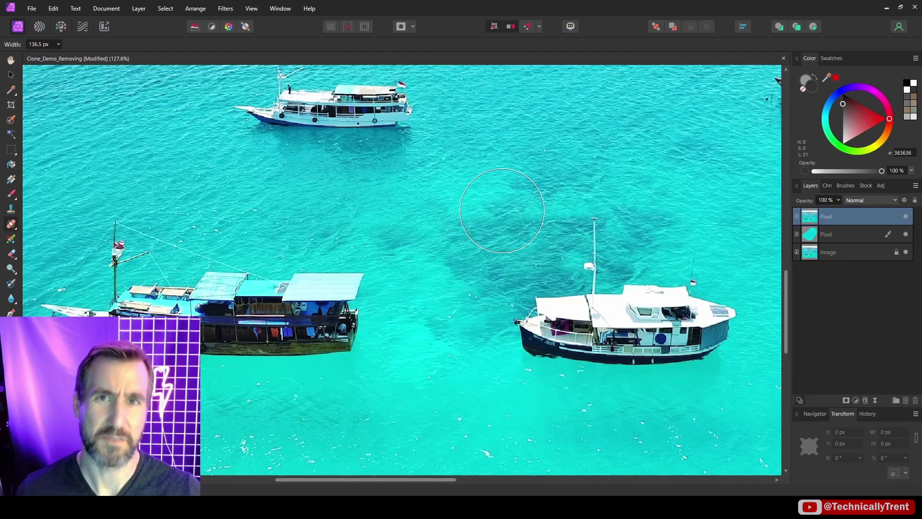
scroll(526, 218, "down", 3)
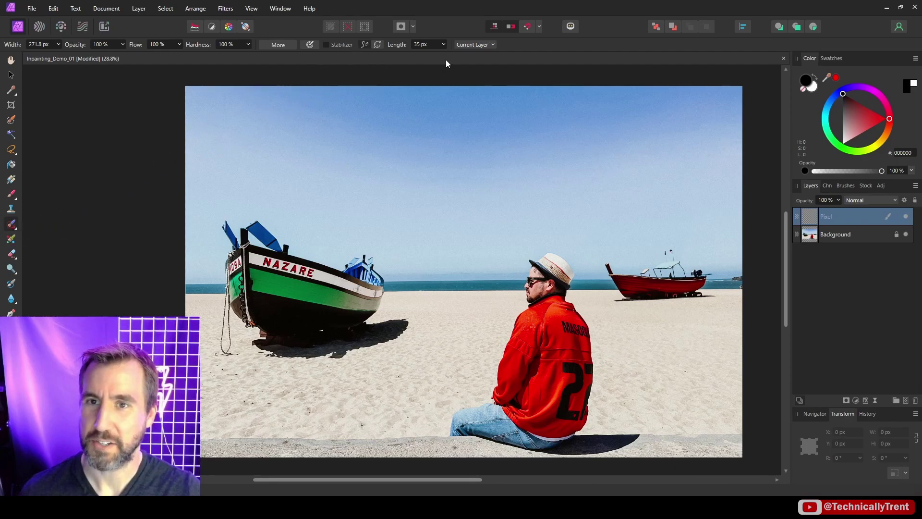
Set the inpainting source to Current Layer & Below and inpaint the seated man with his shadow in the beach photo
left_click(473, 45)
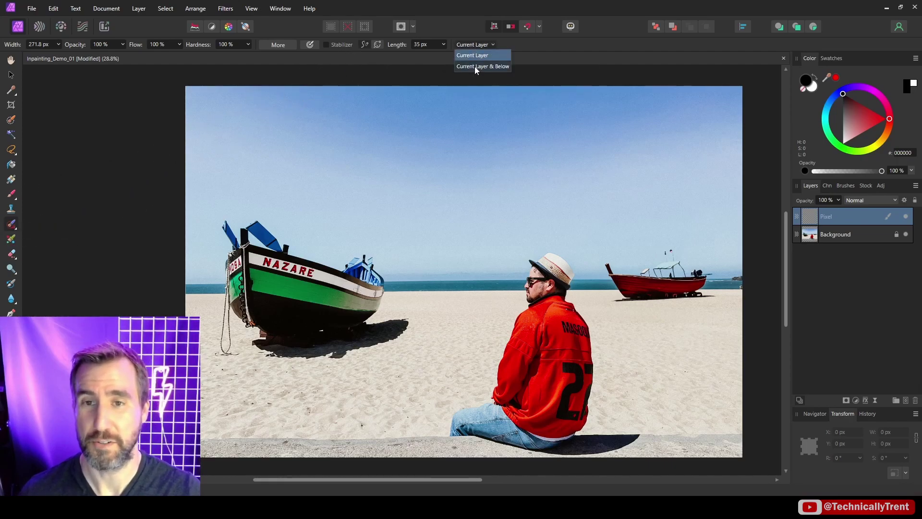
left_click(475, 66)
mouse_move(528, 317)
left_mouse_down()
mouse_move(537, 275)
mouse_move(555, 264)
mouse_move(567, 274)
mouse_move(563, 293)
mouse_move(454, 449)
mouse_move(460, 430)
mouse_move(501, 397)
mouse_move(519, 325)
mouse_move(531, 398)
mouse_move(505, 441)
mouse_move(551, 282)
left_mouse_up()
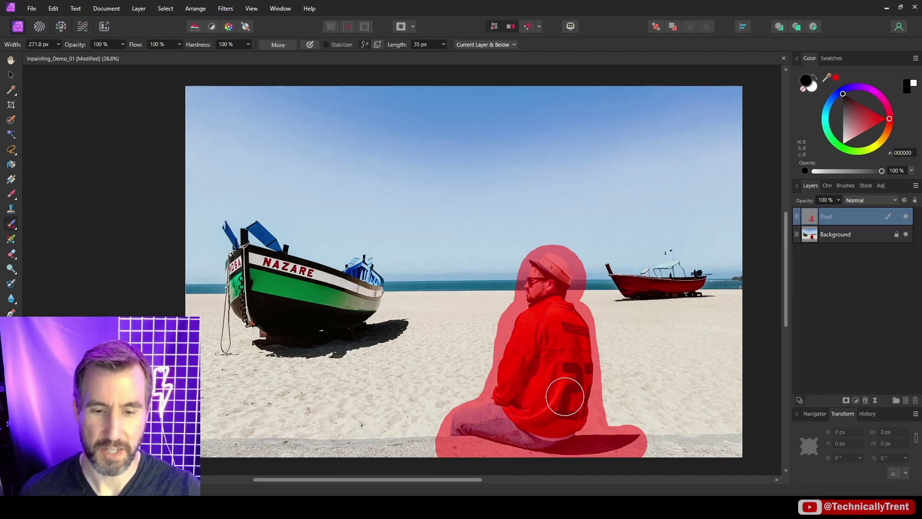
left_click_drag(541, 392, 514, 418)
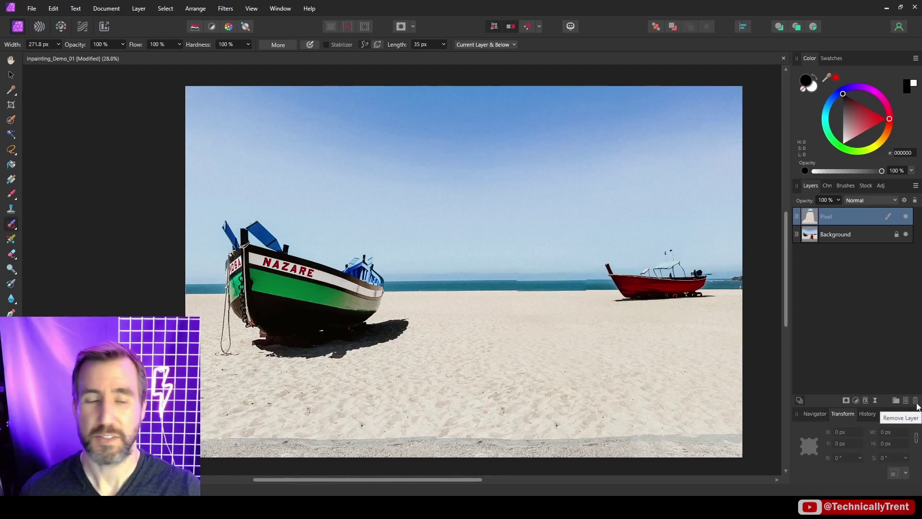
Delete the inpainted pixel layer and draw a loose freehand selection around the seated man and his shadow
left_click(915, 401)
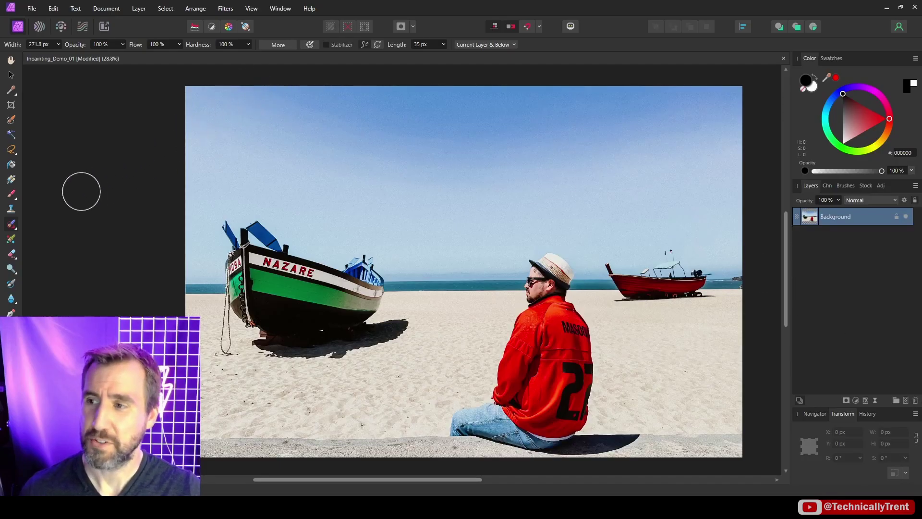
left_click(11, 150)
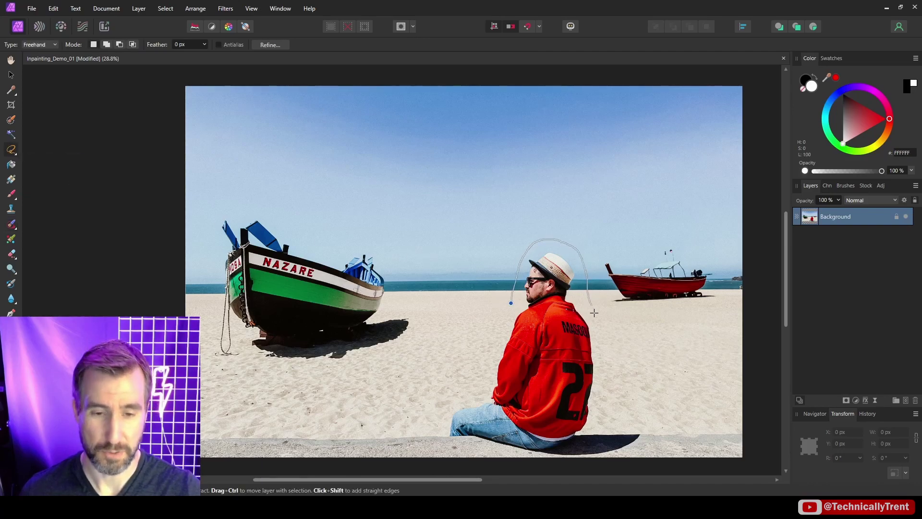
left_click_drag(643, 408, 510, 304)
Inpaint the selected area around the man directly on the Background layer, and undo it
left_click(53, 8)
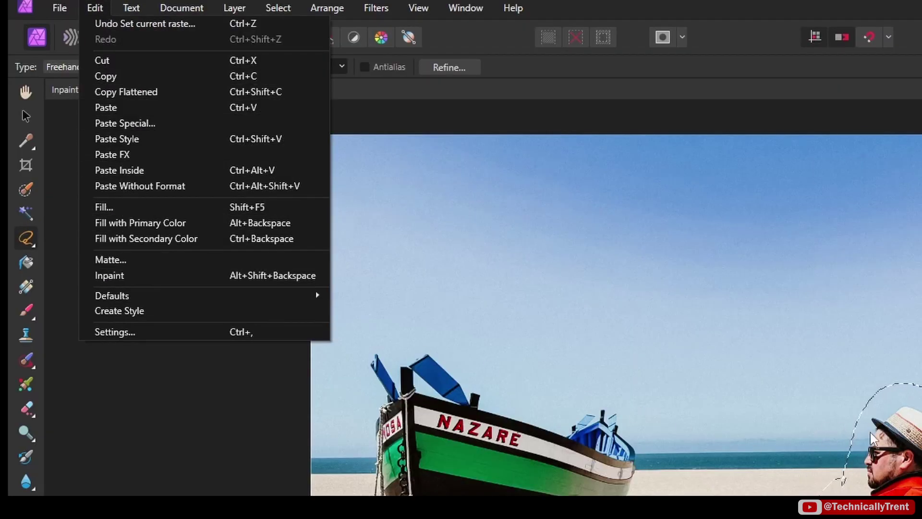
key("Escape")
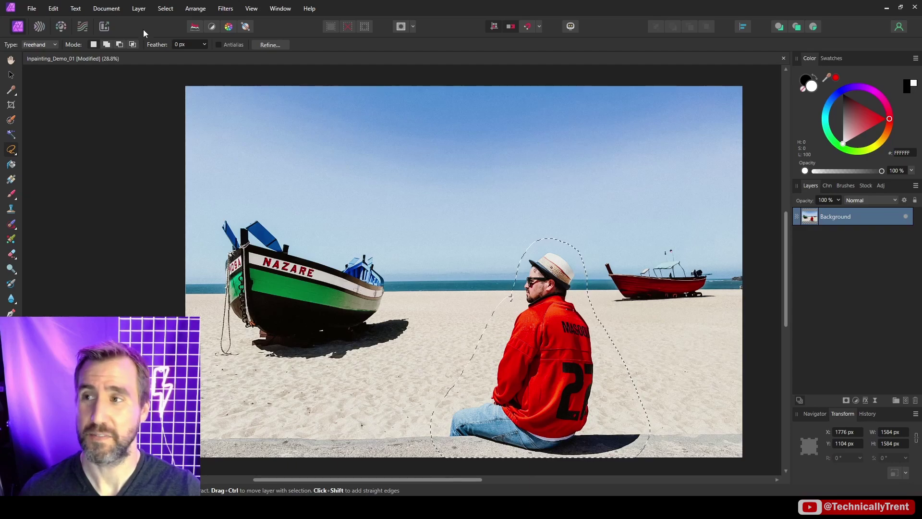
left_click(53, 8)
left_click(88, 172)
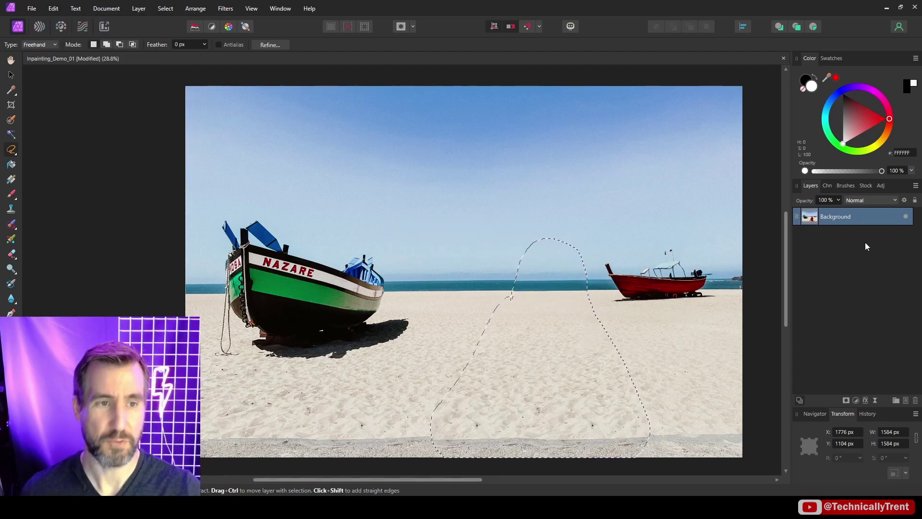
key("ctrl+z")
Add a new pixel layer, try the Inpaint command on the man's selection there, and deselect
left_click(905, 400)
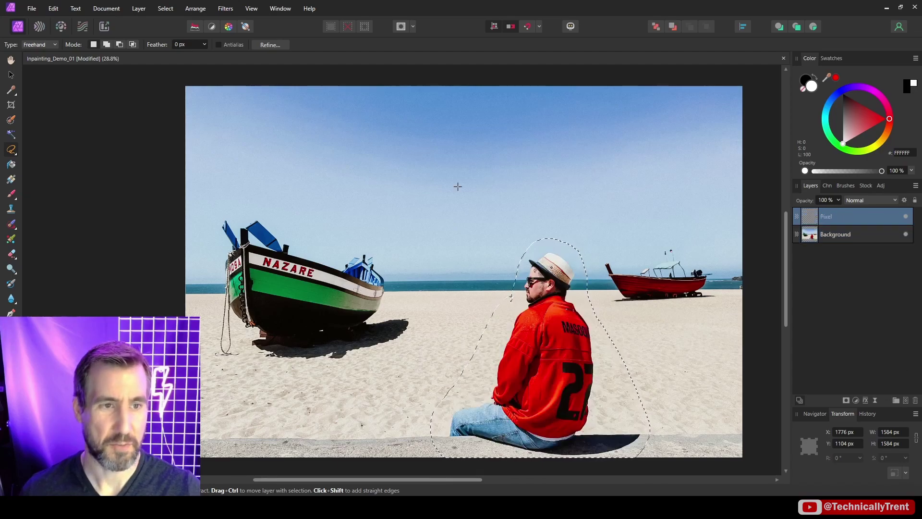
left_click(54, 8)
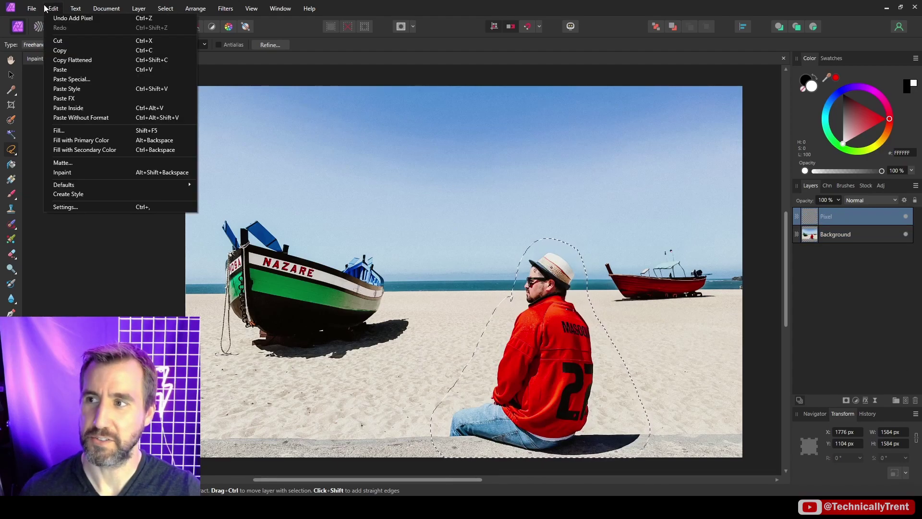
left_click(102, 171)
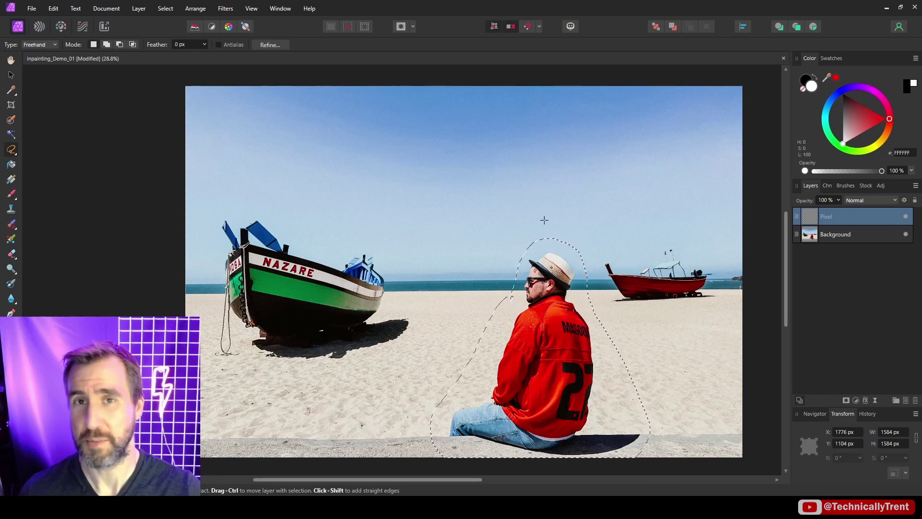
key("ctrl+d")
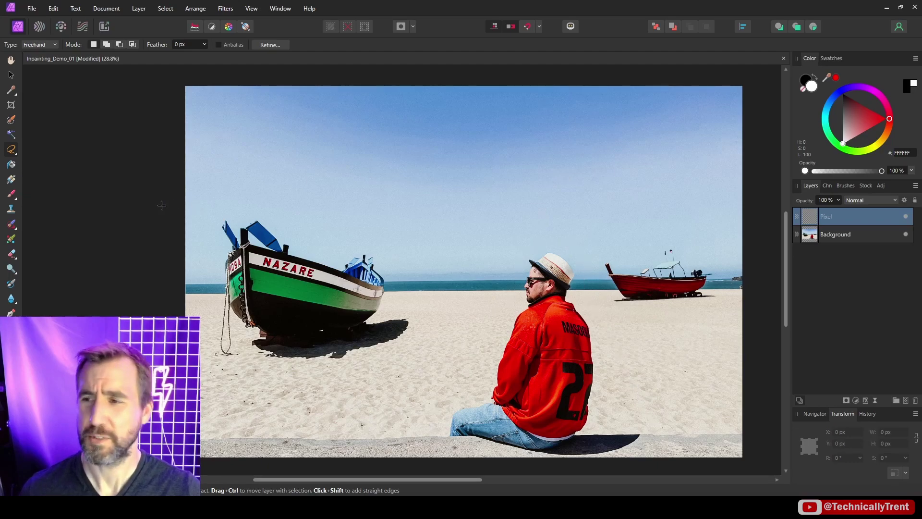
Brush-inpaint the seated man on the new pixel layer, undo the strokes and inpaint the whole figure again in one pass
left_click(12, 224)
mouse_move(531, 296)
left_mouse_down()
mouse_move(546, 261)
mouse_move(556, 260)
mouse_move(583, 332)
mouse_move(550, 345)
mouse_move(526, 329)
mouse_move(515, 364)
mouse_move(459, 437)
mouse_move(465, 446)
mouse_move(579, 361)
mouse_move(587, 438)
mouse_move(627, 445)
mouse_move(544, 450)
left_mouse_up()
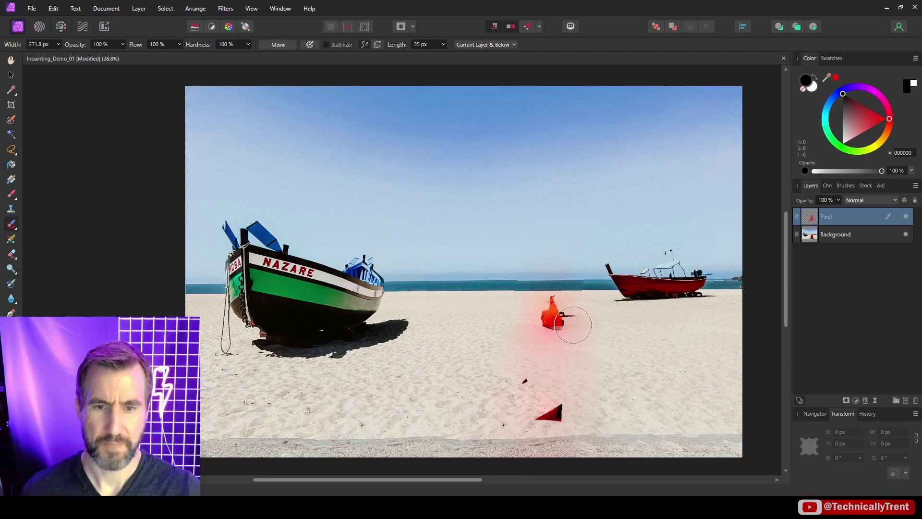
left_click_drag(559, 323, 543, 325)
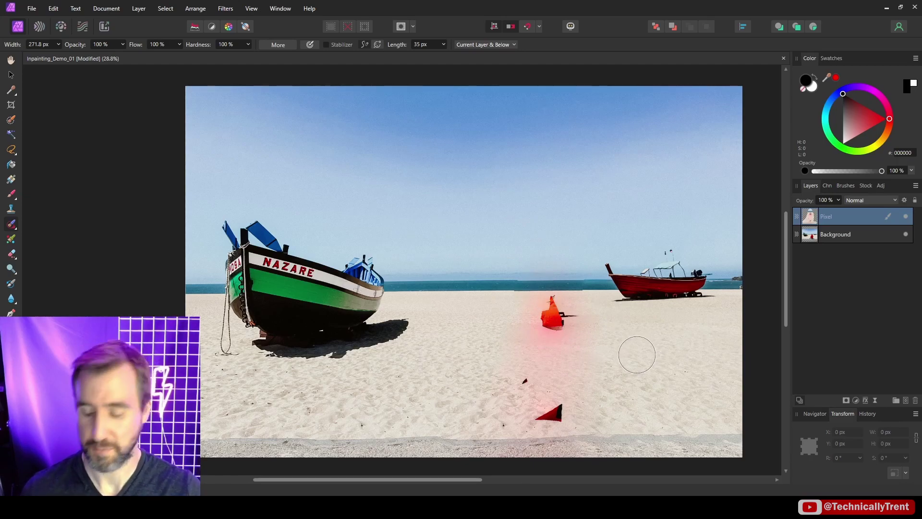
key("ctrl+z")
key("ctrl+z")
mouse_move(526, 252)
left_mouse_down()
mouse_move(574, 272)
mouse_move(567, 382)
mouse_move(583, 430)
mouse_move(629, 446)
mouse_move(566, 442)
left_mouse_up()
Name the new top pixel layer Patch Tool and switch to the Patch Tool
scroll(614, 315, "up", 2)
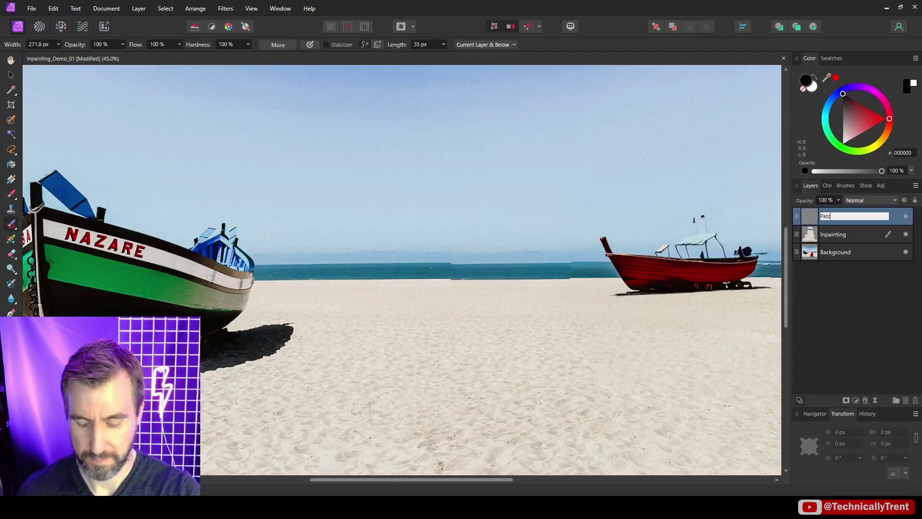
type("h Tool")
key("Return")
right_click(11, 224)
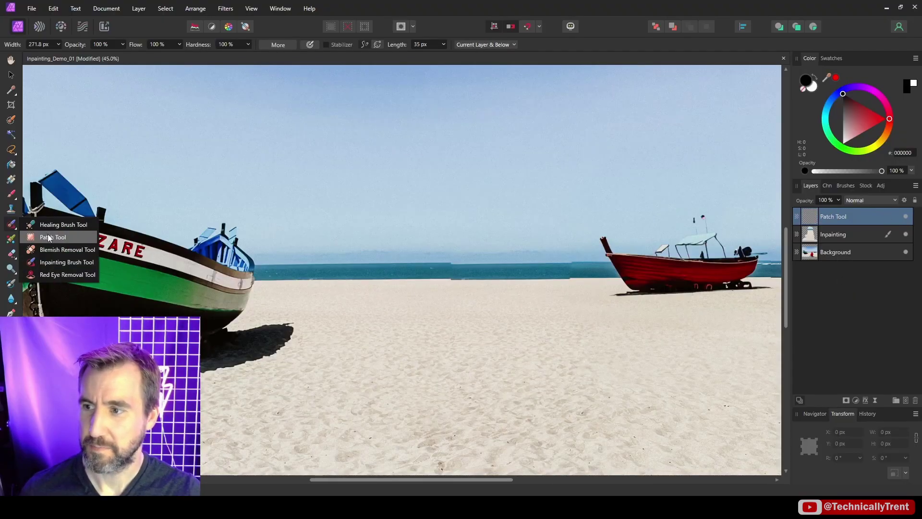
left_click(48, 237)
Outline the misaligned sea strip between the two boats, patch it with the clean horizon to its left and deselect
scroll(431, 330, "up", 2)
mouse_move(470, 217)
left_mouse_down()
mouse_move(659, 219)
mouse_move(662, 234)
left_mouse_up()
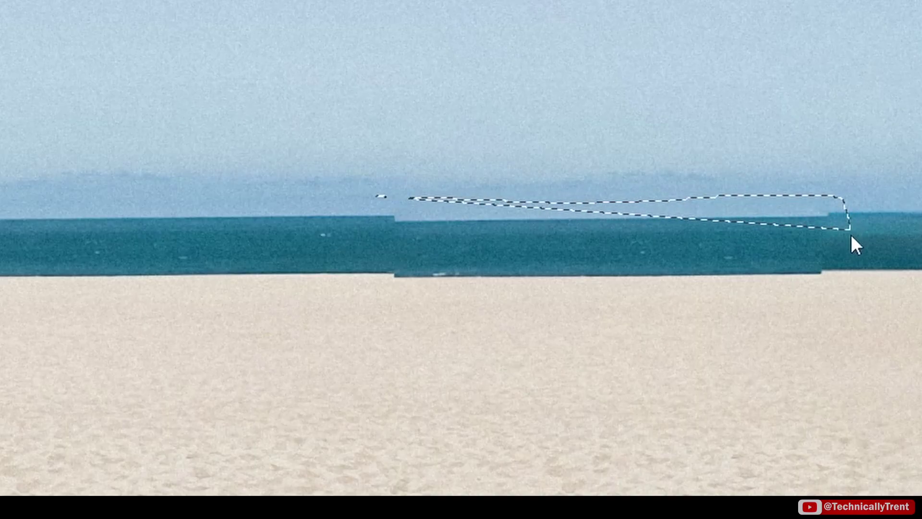
mouse_move(851, 236)
left_mouse_down()
mouse_move(848, 277)
mouse_move(412, 303)
left_mouse_up()
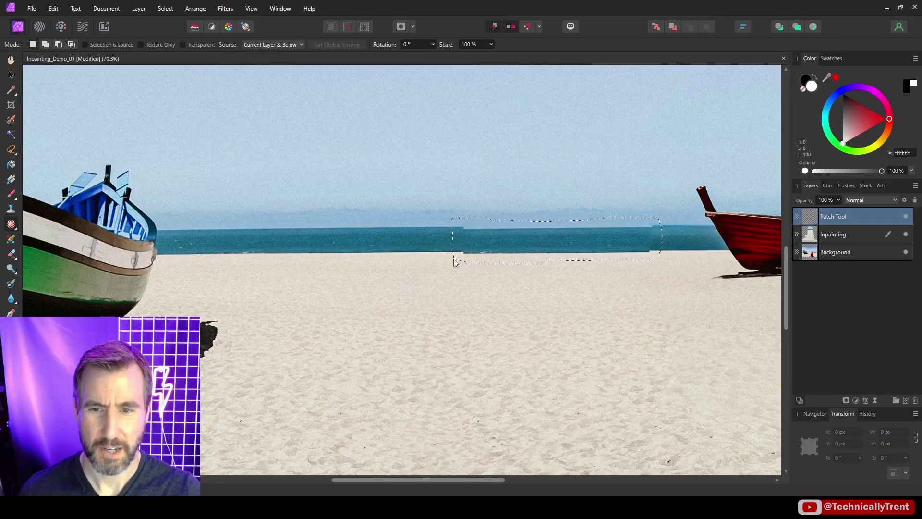
left_click_drag(452, 259, 273, 244)
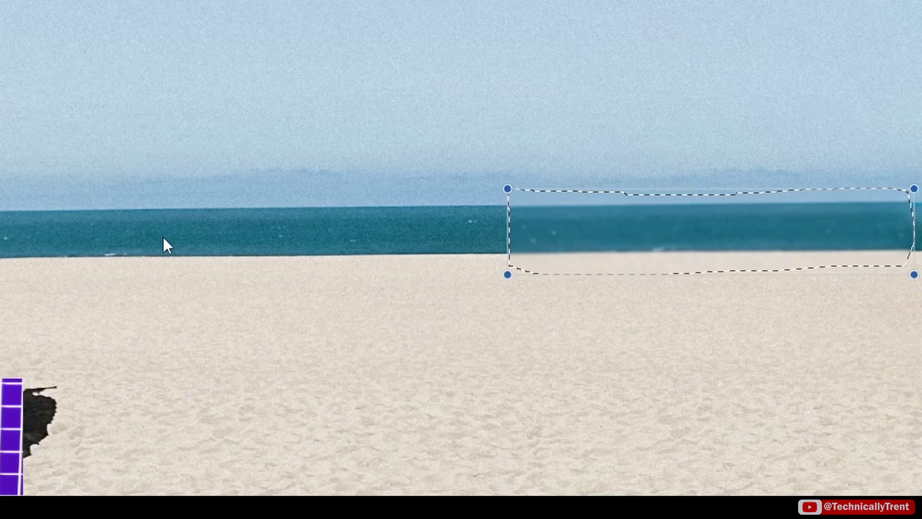
left_click(441, 376)
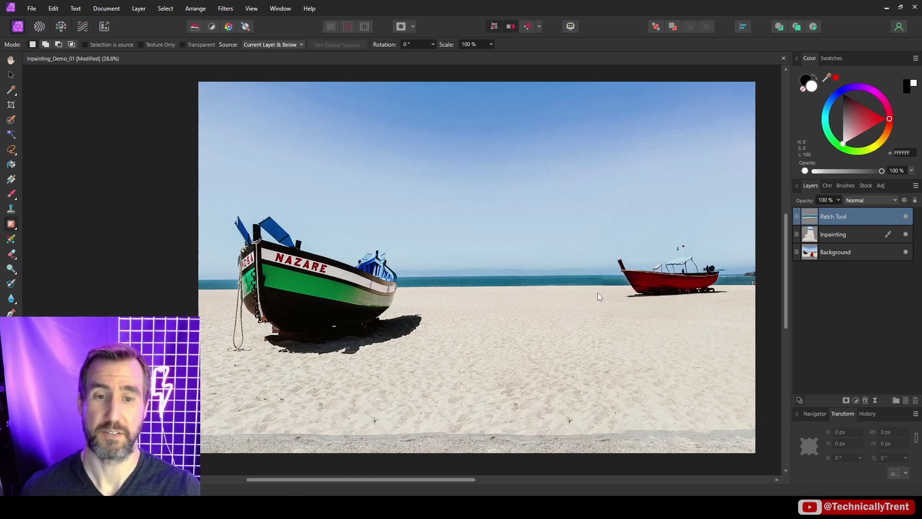
Add a new pixel layer above the Patch Tool layer and switch to the Inpainting Brush Tool
scroll(597, 292, "up", 5)
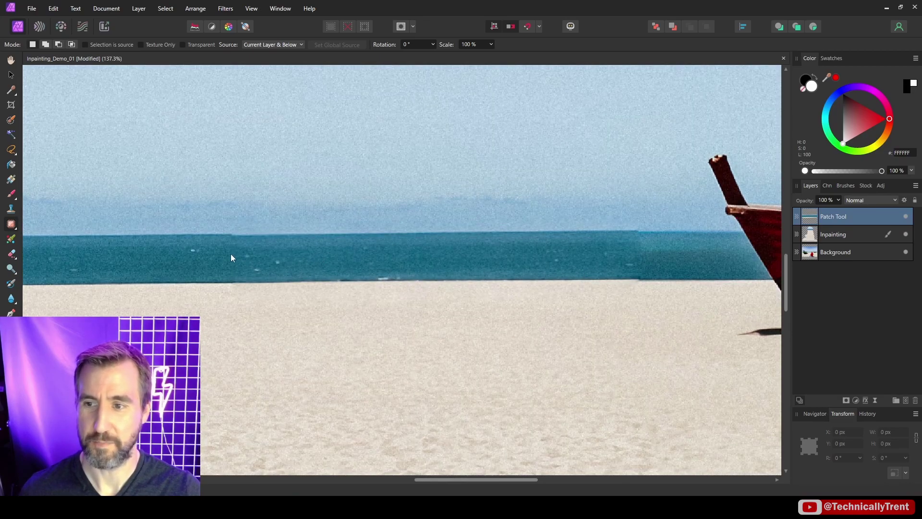
key("ctrl+shift+n")
scroll(366, 257, "down", 1)
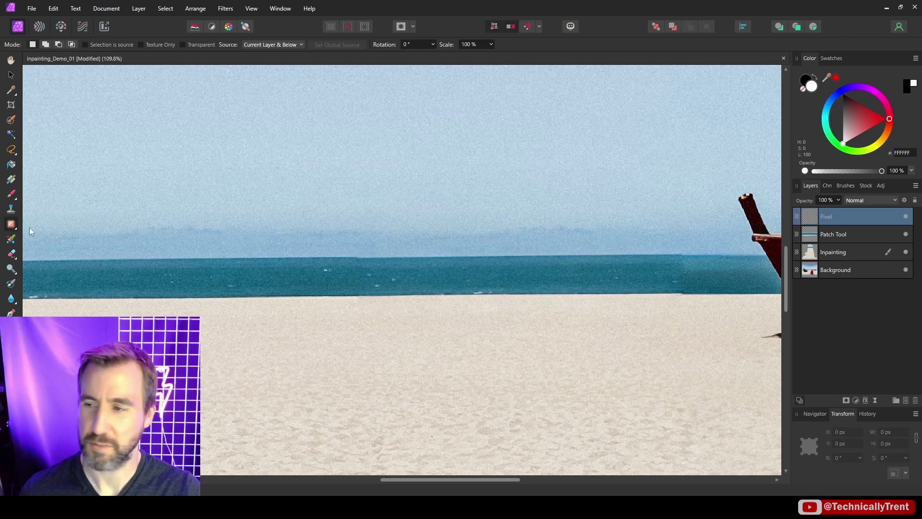
mouse_move(11, 224)
left_mouse_down()
mouse_move(56, 249)
mouse_move(54, 266)
left_mouse_up()
Reduce the inpainting brush to 32.9 px and paint over the left seam of the patched sea strip at the horizon
key("bracketleft")
key("bracketleft")
key("bracketleft")
key("bracketleft")
key("bracketleft")
key("bracketleft")
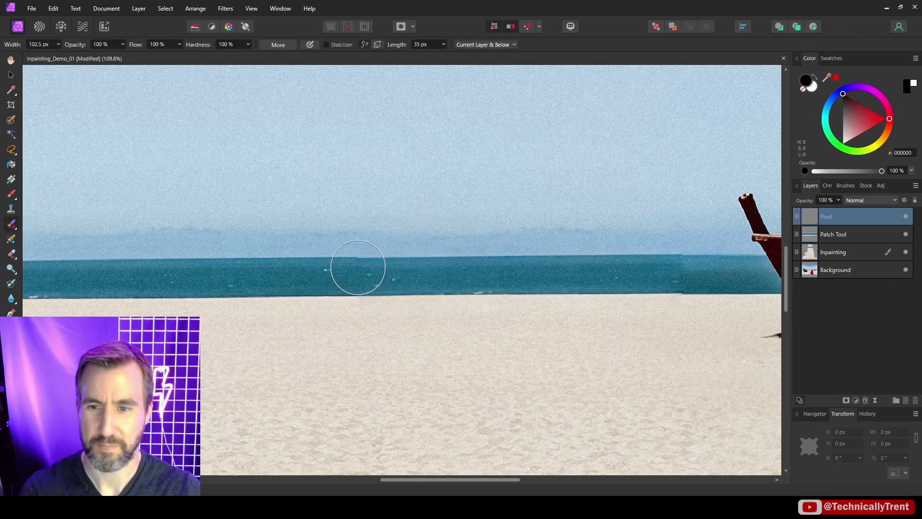
scroll(359, 262, "up", 3)
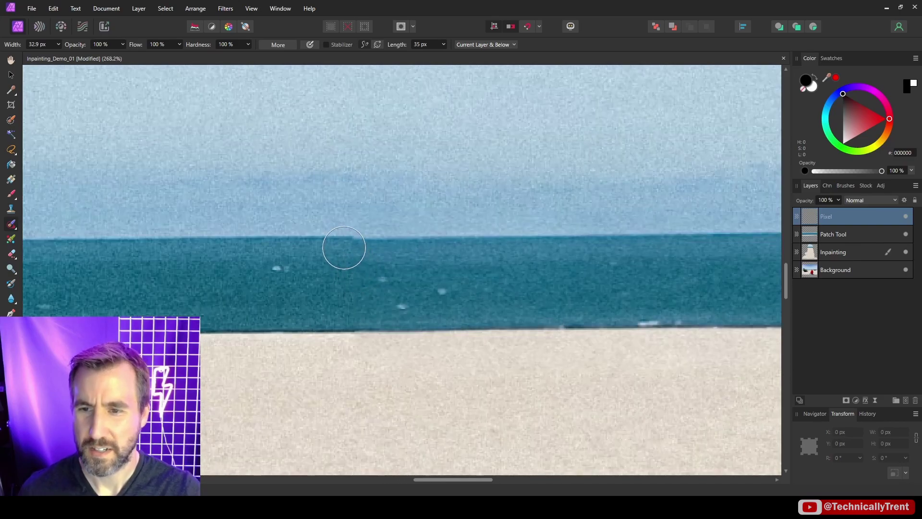
left_click_drag(334, 266, 352, 267)
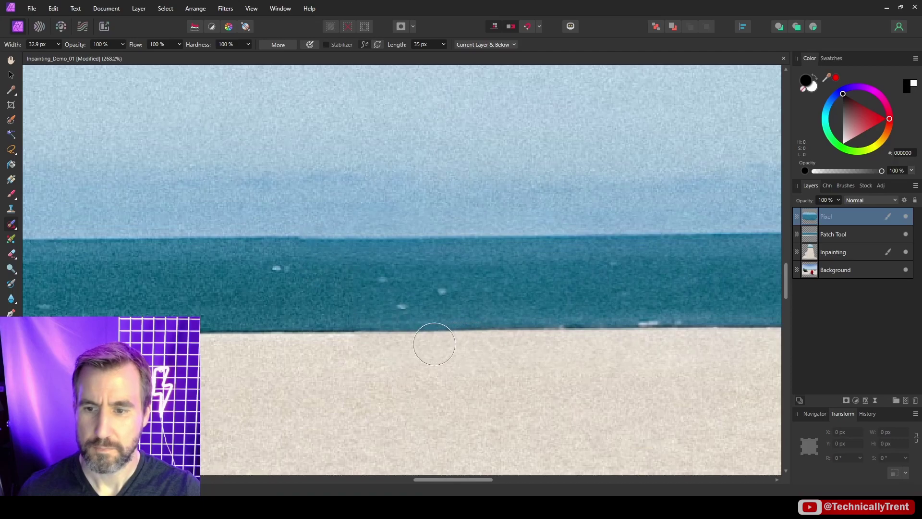
Check the repaired horizon by toggling the visibility of the top Pixel and Patch Tool layers together
scroll(442, 344, "down", 5)
scroll(495, 357, "up", 2)
key("ctrl+0")
left_click(846, 239, "shift")
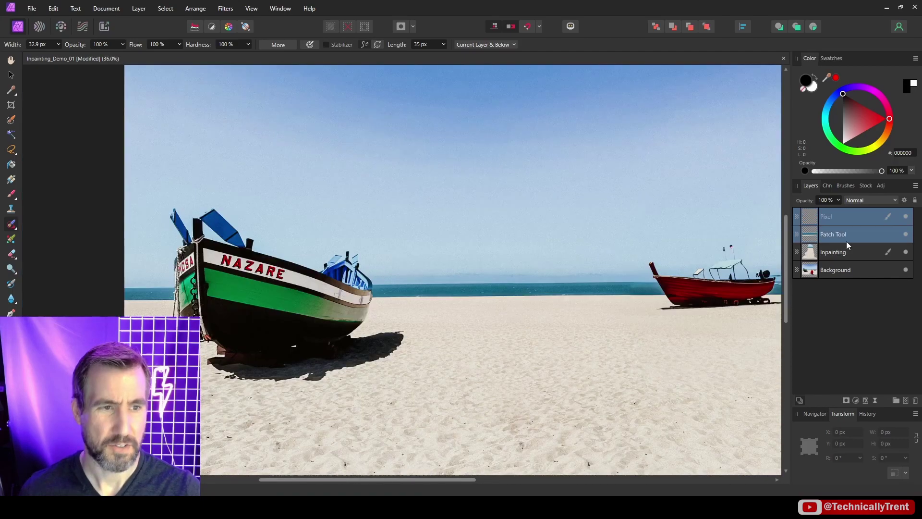
scroll(579, 310, "up", 2)
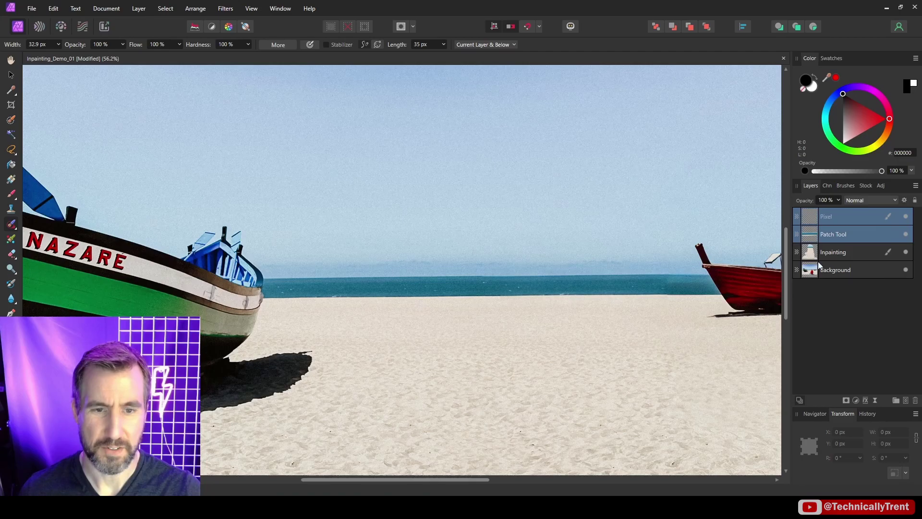
left_click(905, 217)
left_click(906, 217)
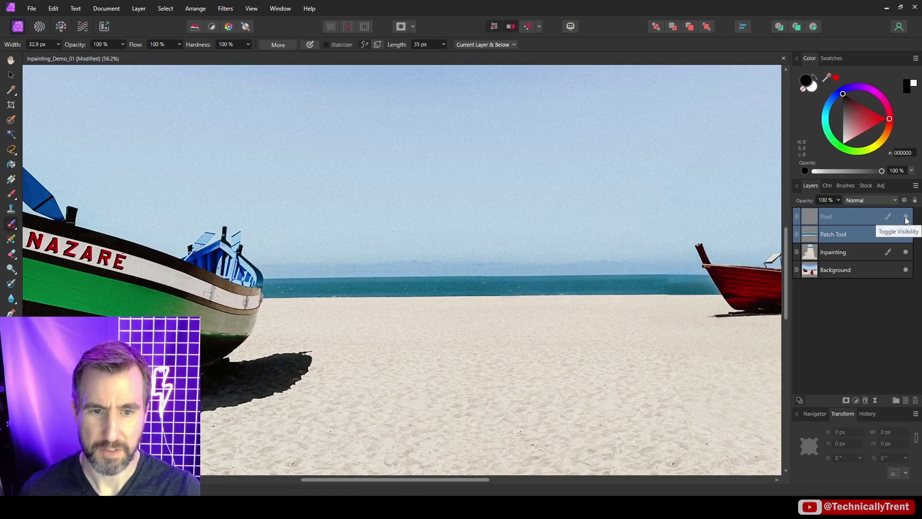
Compare the beach and concrete ledge with and without the Pixel, Patch Tool and Inpainting layers
left_click(845, 251, "shift")
scroll(672, 286, "down", 3)
scroll(672, 285, "up", 5)
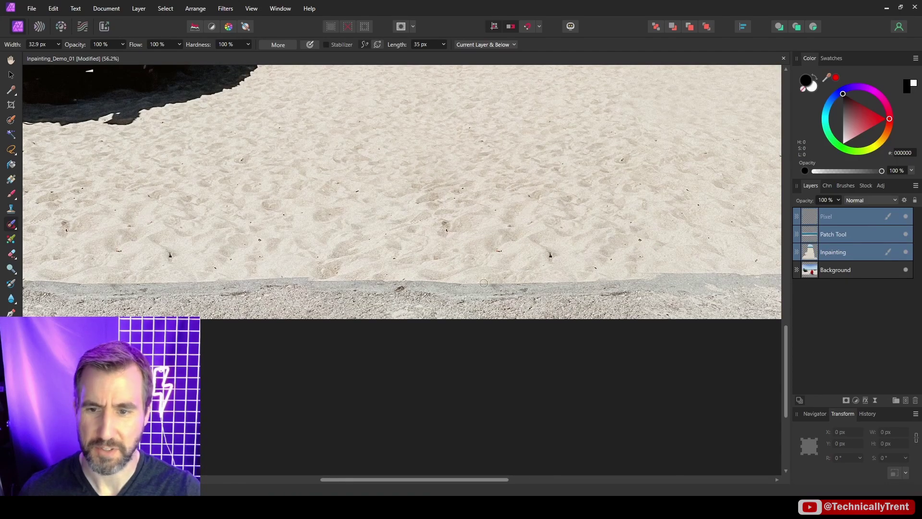
left_click(906, 219)
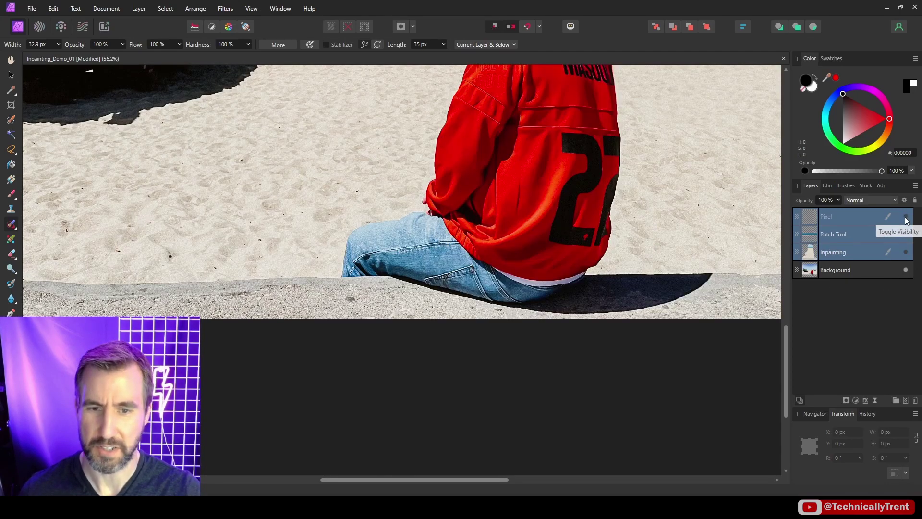
left_click(906, 218)
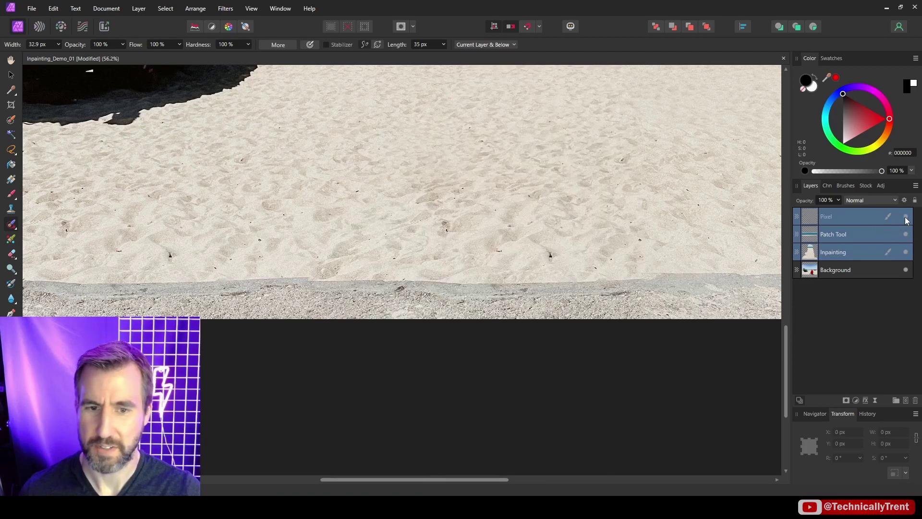
On a new top pixel layer, patch the uneven sand edge of the concrete ledge with the Patch Tool and deselect
key("ctrl+shift+n")
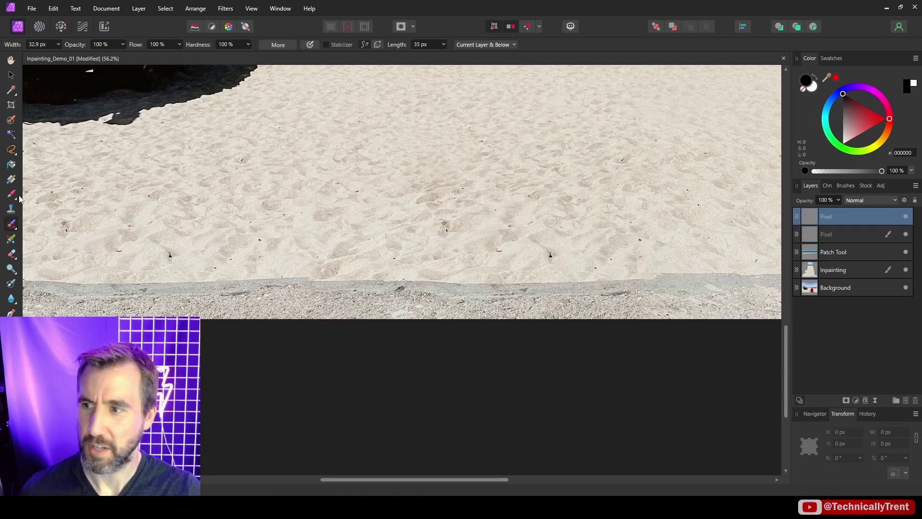
mouse_move(291, 262)
left_mouse_down()
mouse_move(618, 255)
mouse_move(676, 270)
mouse_move(619, 287)
mouse_move(461, 293)
left_mouse_up()
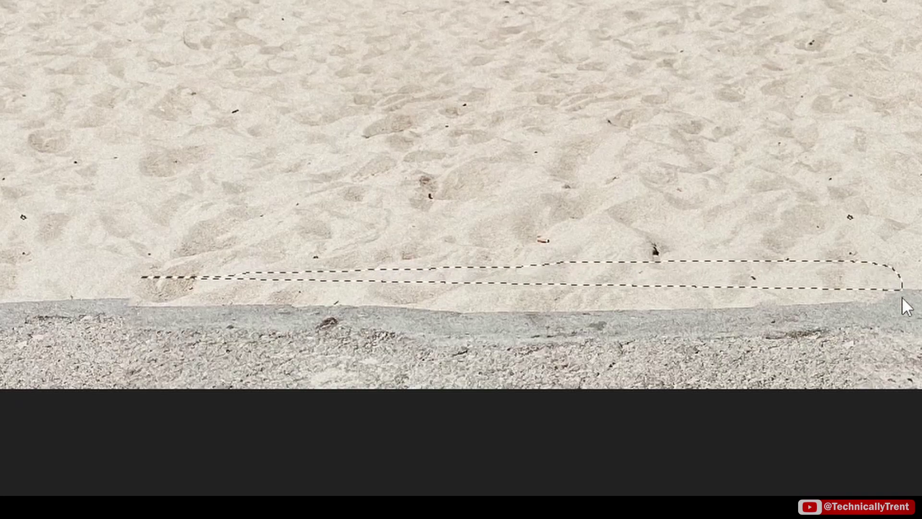
mouse_move(471, 339)
left_mouse_down()
mouse_move(190, 332)
mouse_move(102, 317)
left_mouse_up()
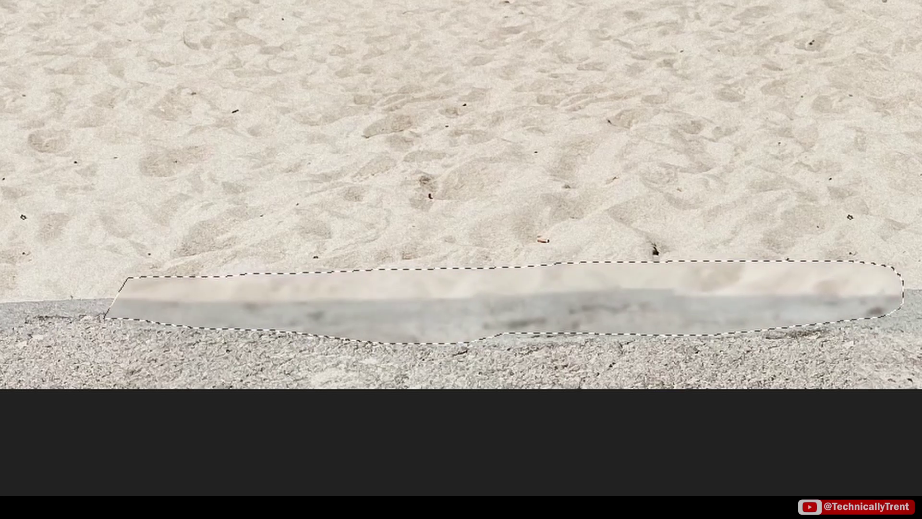
key("ctrl+d")
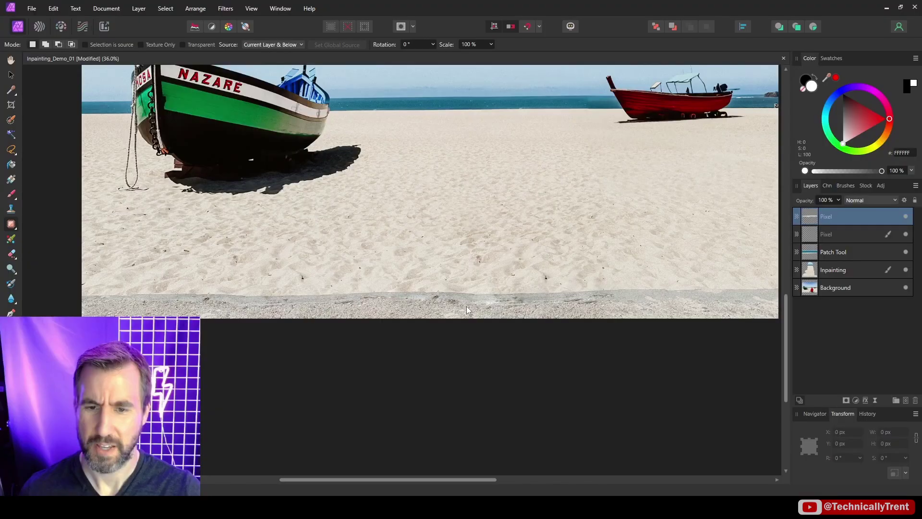
With the Inpainting Brush Tool, paint over the repeated dark mark in the sand and the leftover flaws along the concrete ledge
scroll(541, 302, "down", 1)
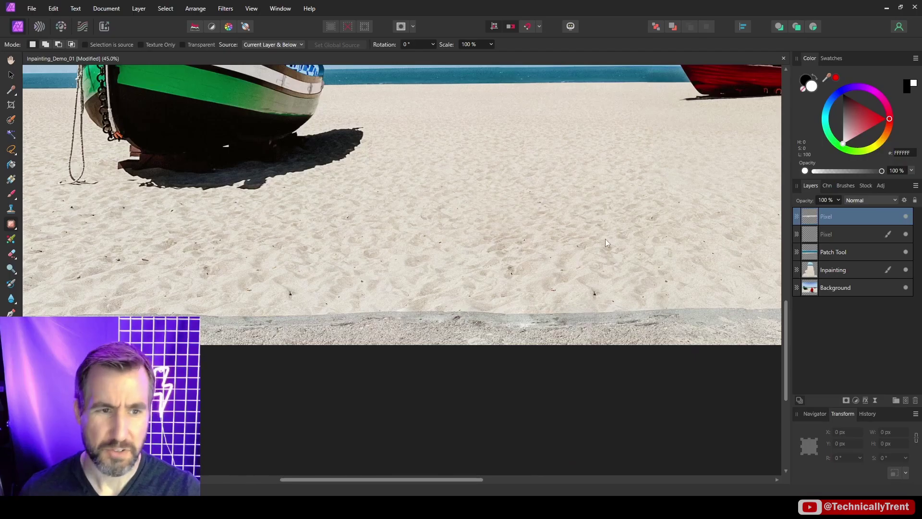
left_click(11, 224)
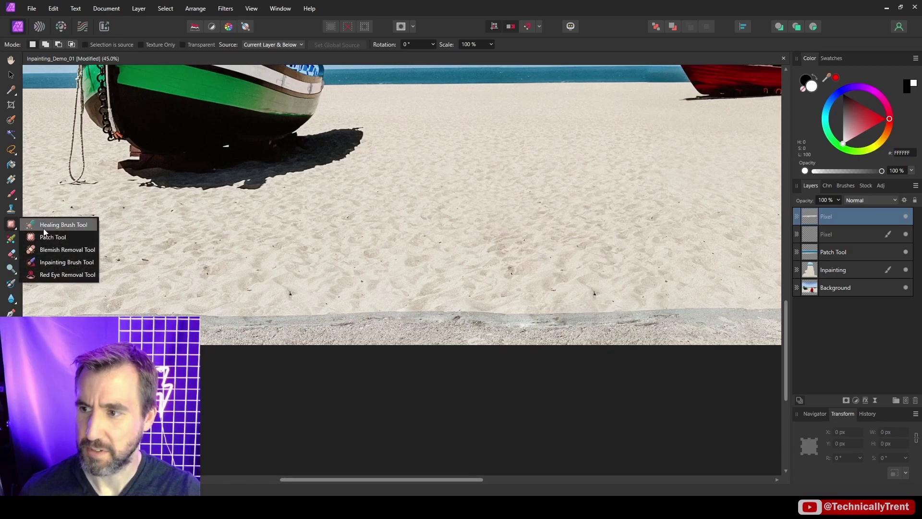
left_click(53, 263)
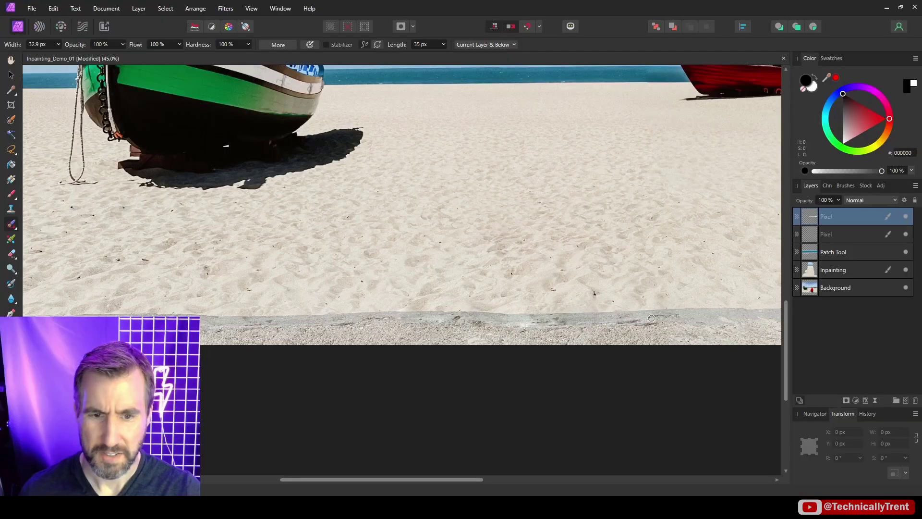
mouse_move(777, 371)
left_mouse_down()
mouse_move(827, 374)
mouse_move(815, 381)
left_mouse_up()
left_click_drag(649, 324, 650, 325)
key("ctrl+0")
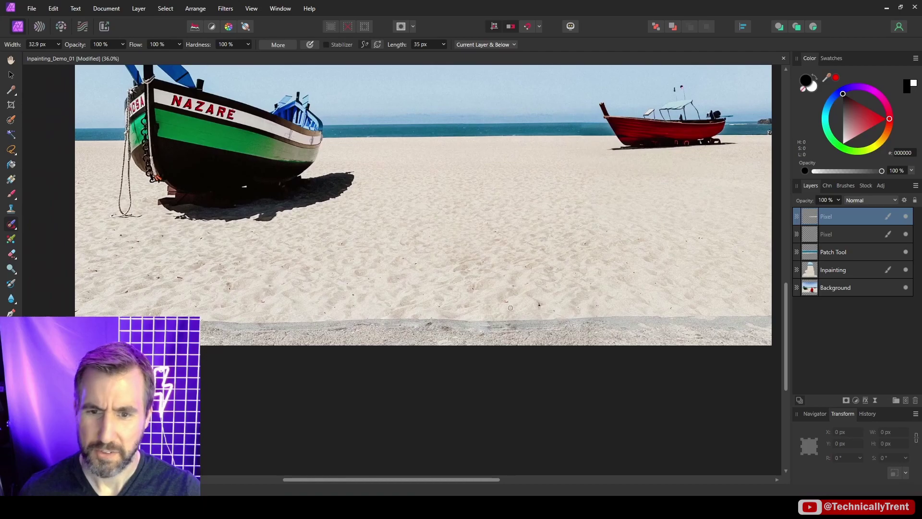
scroll(480, 331, "up", 2)
left_click_drag(538, 327, 550, 327)
Compare the original and retouched photo by toggling the visibility of all layers above the Background
key("ctrl+0")
left_click(841, 270, "shift")
left_click(905, 217)
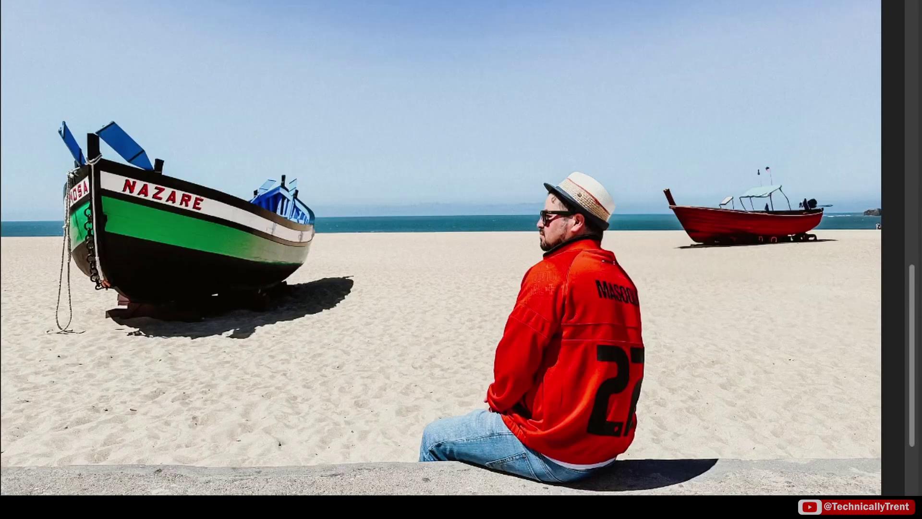
left_click(905, 220)
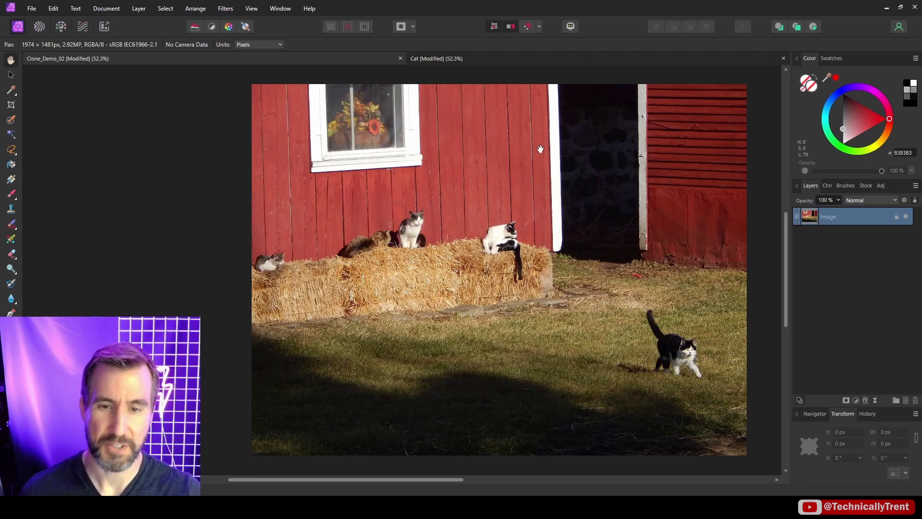
Look at the Cat document, return to Clone_Demo_02 and show the Sources panel
left_click(453, 59)
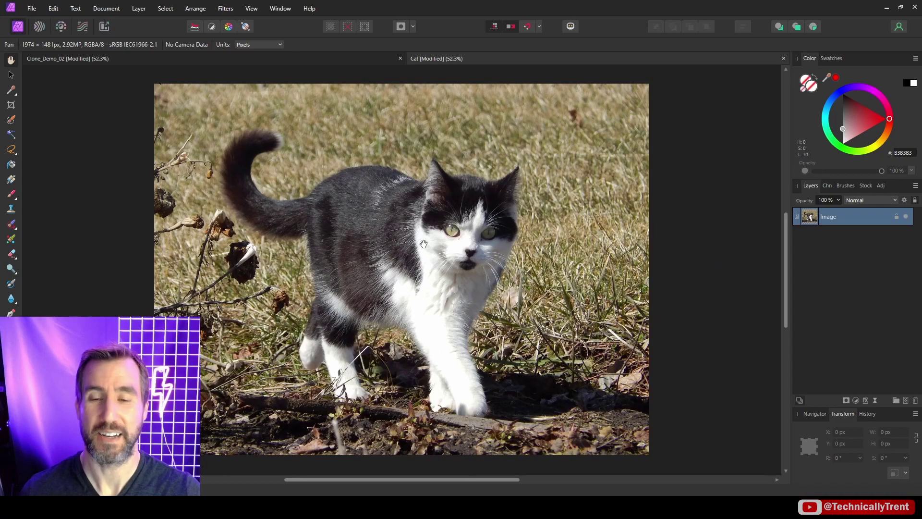
left_click(307, 60)
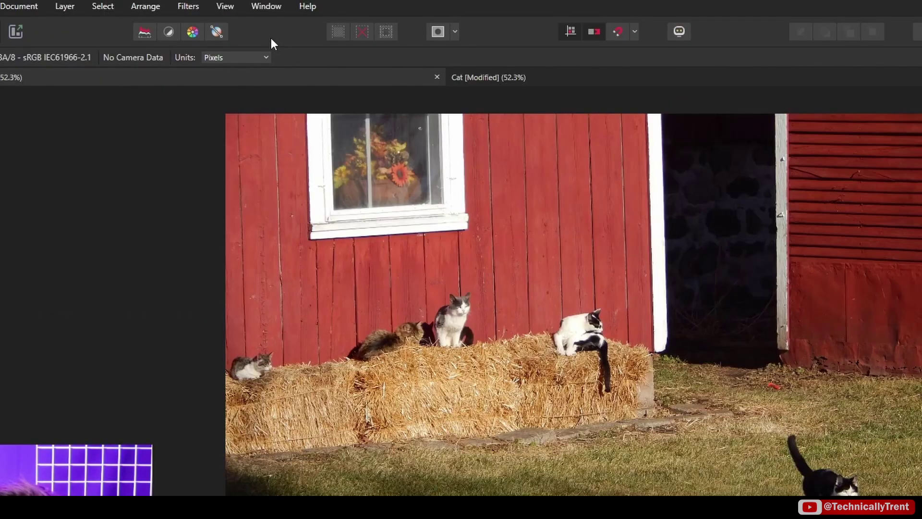
left_click(280, 8)
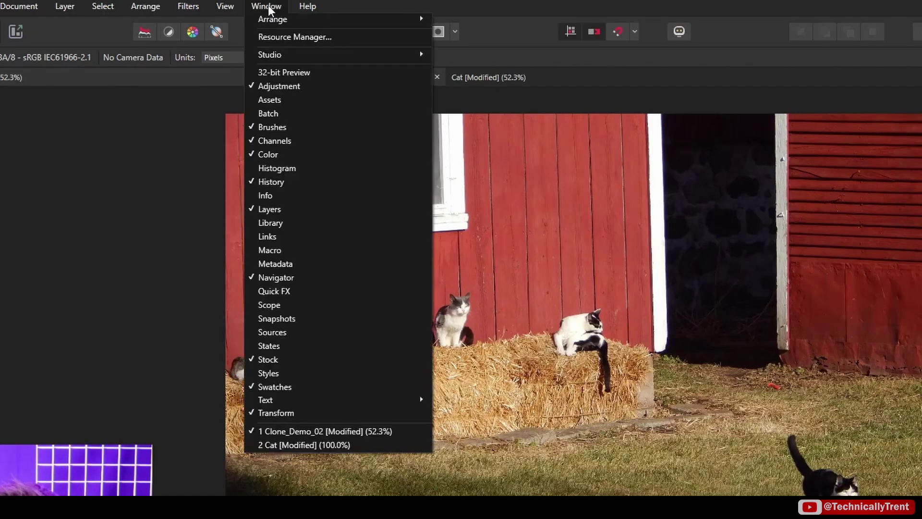
left_click(331, 332)
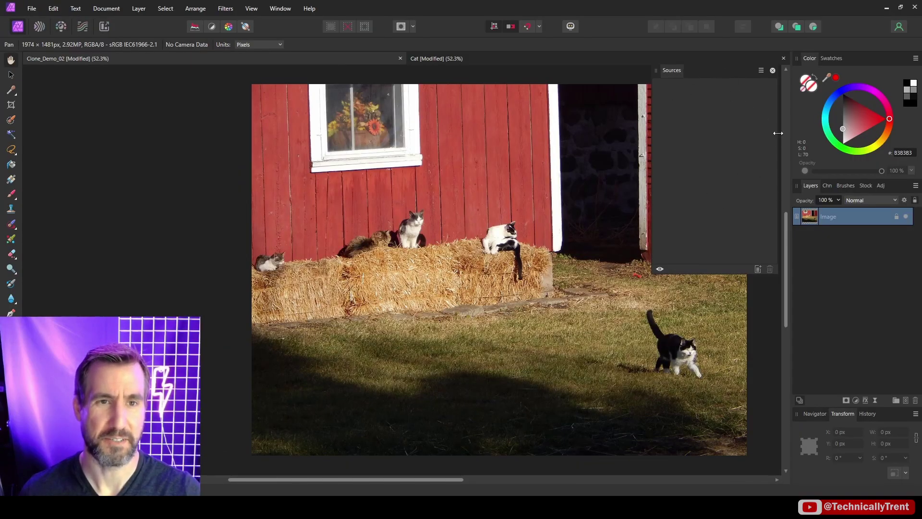
In the Cat document, rasterize a duplicate of the locked Image layer and name it Raster
left_click(455, 58)
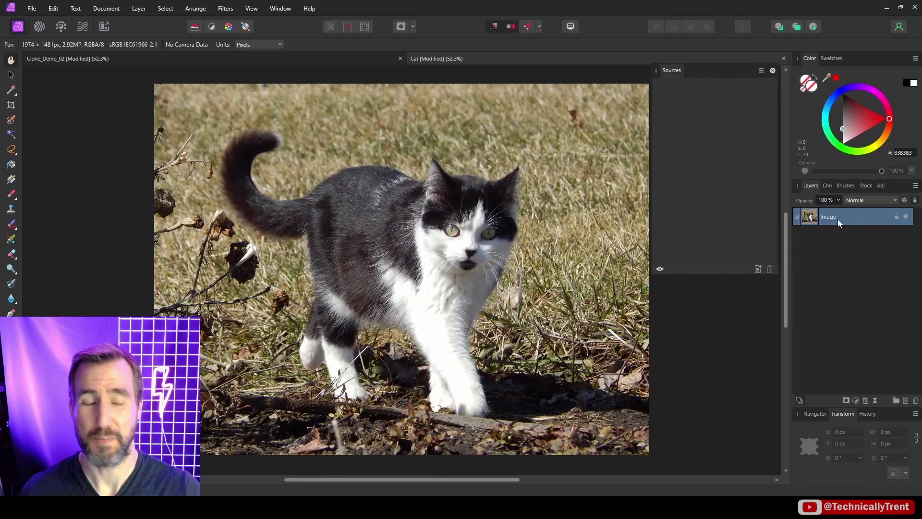
right_click(812, 217)
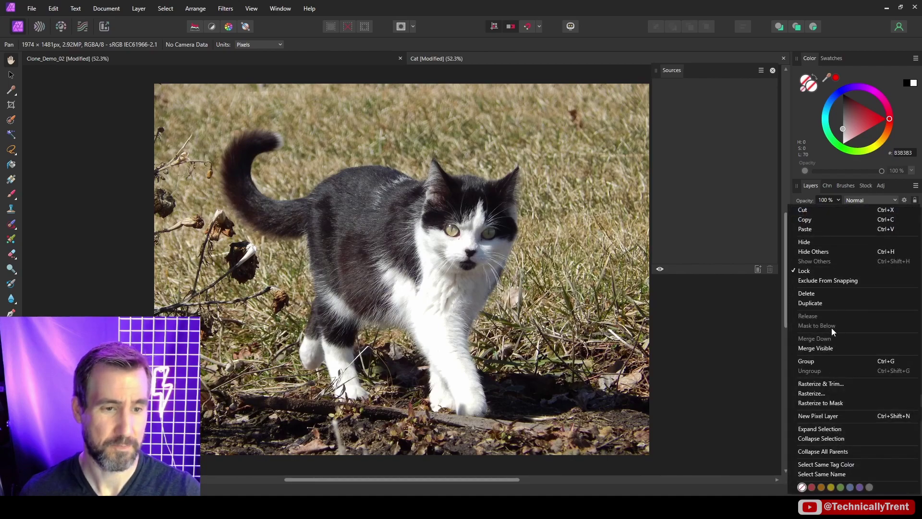
left_click(827, 302)
right_click(814, 217)
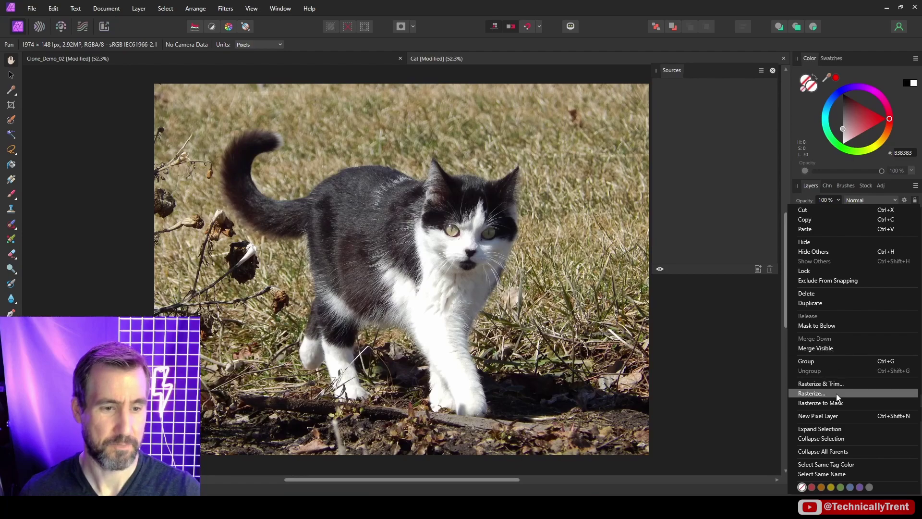
left_click(836, 393)
double_click(833, 216)
type("Raster")
key("Return")
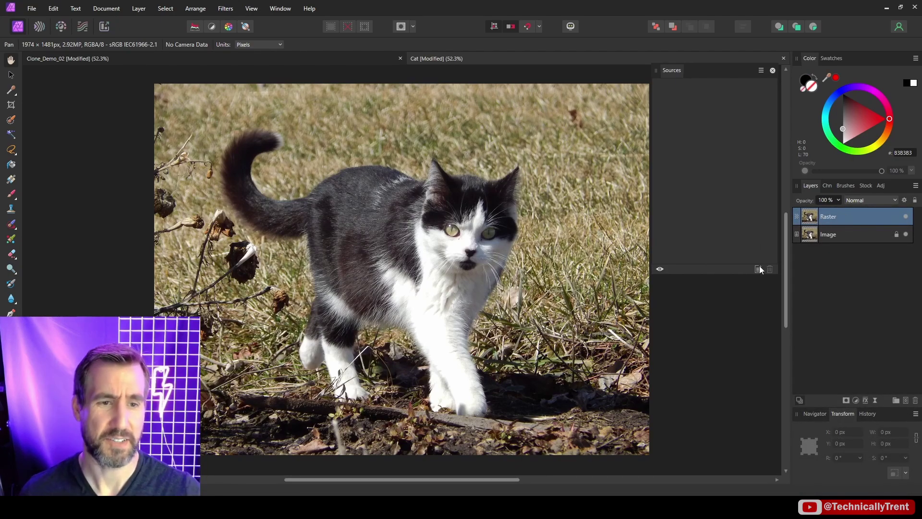
Add the Cat document as a global source, and activate the Clone Brush Tool on a new pixel layer in Clone_Demo_02
left_click(759, 269)
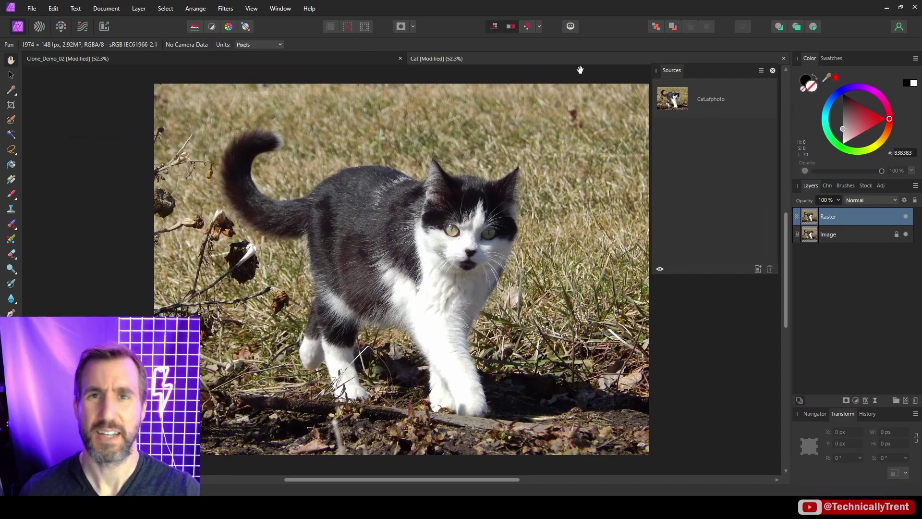
key("ctrl+Tab")
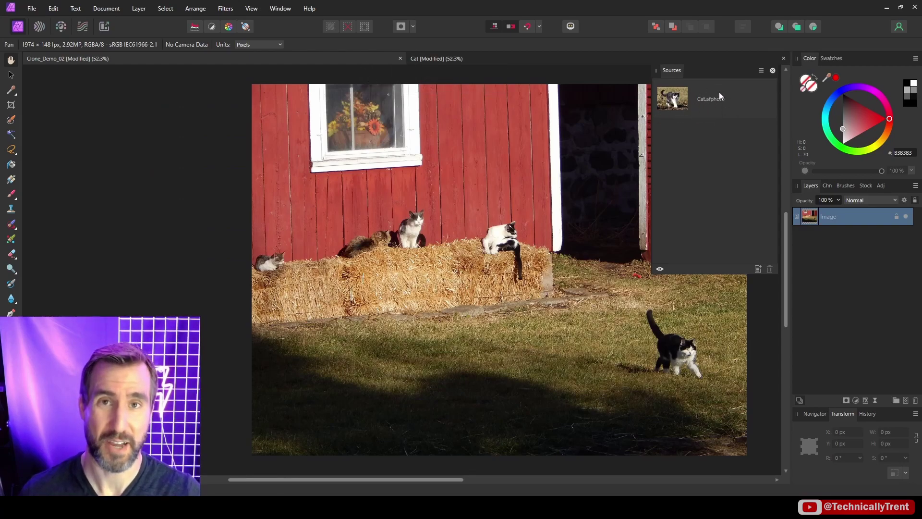
left_click(12, 209)
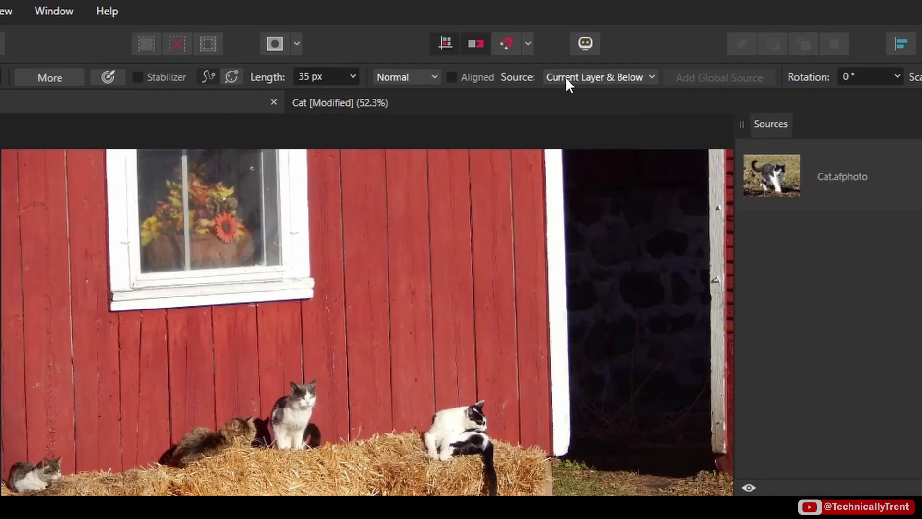
Set the clone brush source to Global and select Cat.afphoto as the source
left_click(598, 77)
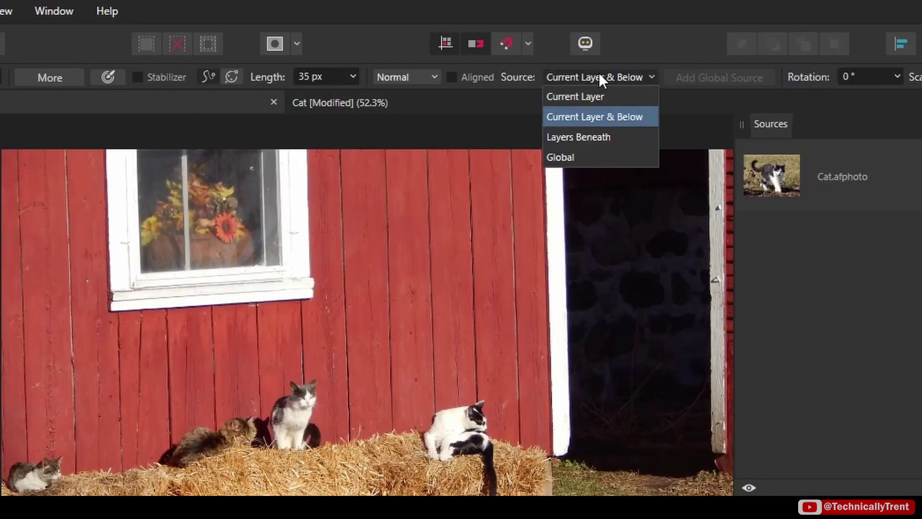
left_click(571, 157)
left_click(776, 180)
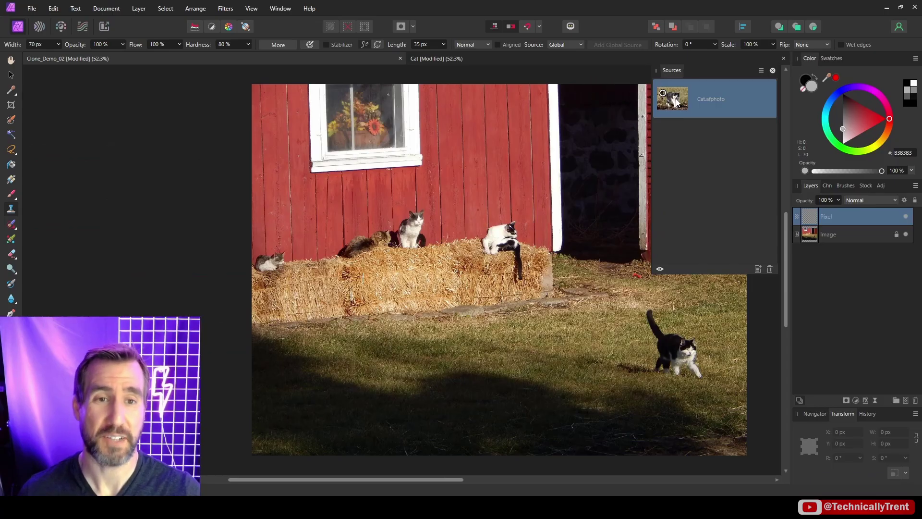
Preview the Cat.afphoto source and set the clone sampling point between the cat's eyes
left_click(676, 97)
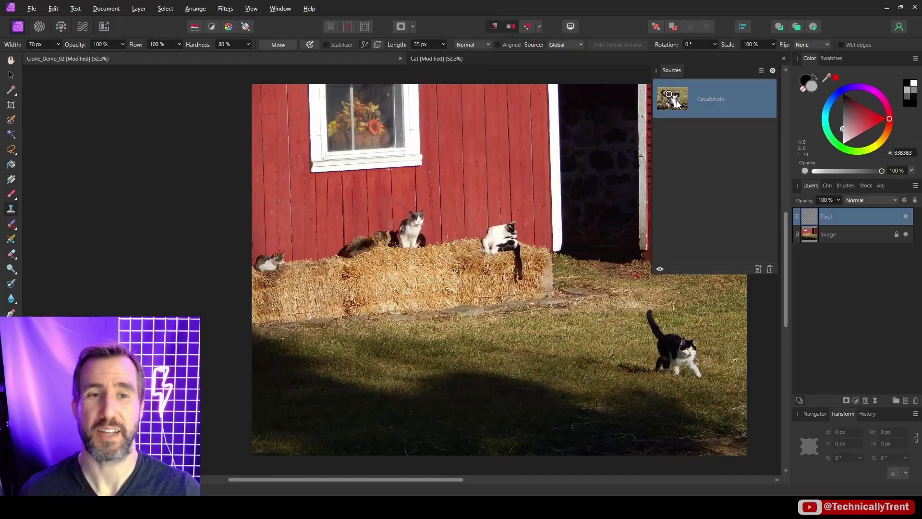
left_click(677, 101)
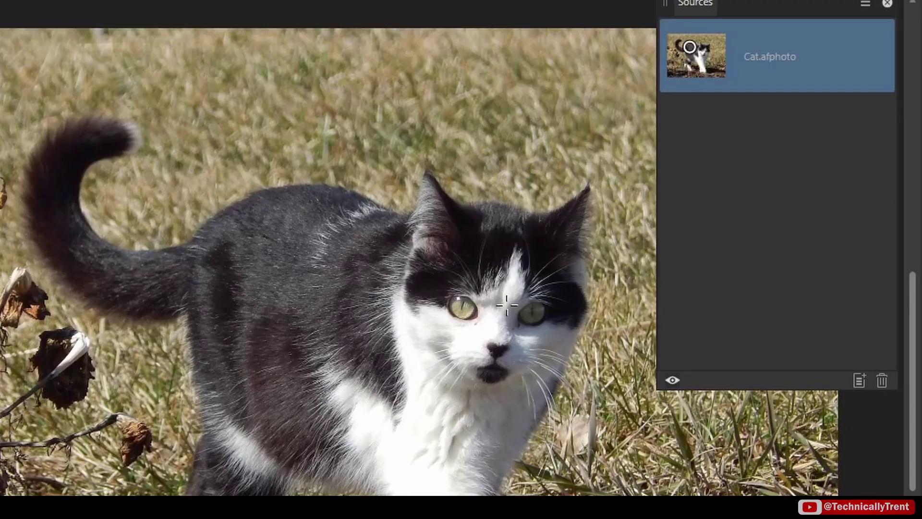
left_click(509, 305, "alt")
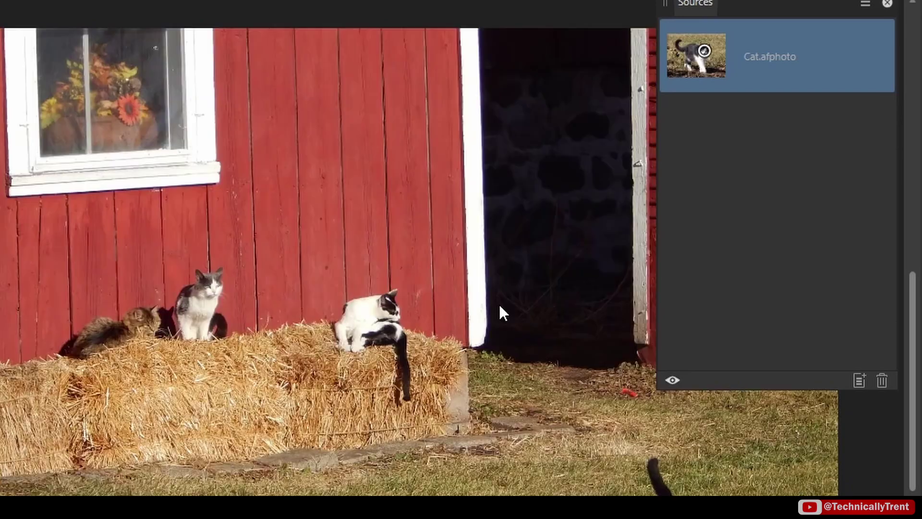
Move the Cat.afphoto sampling point down to the cat's front legs and preview the source again
left_click(701, 72)
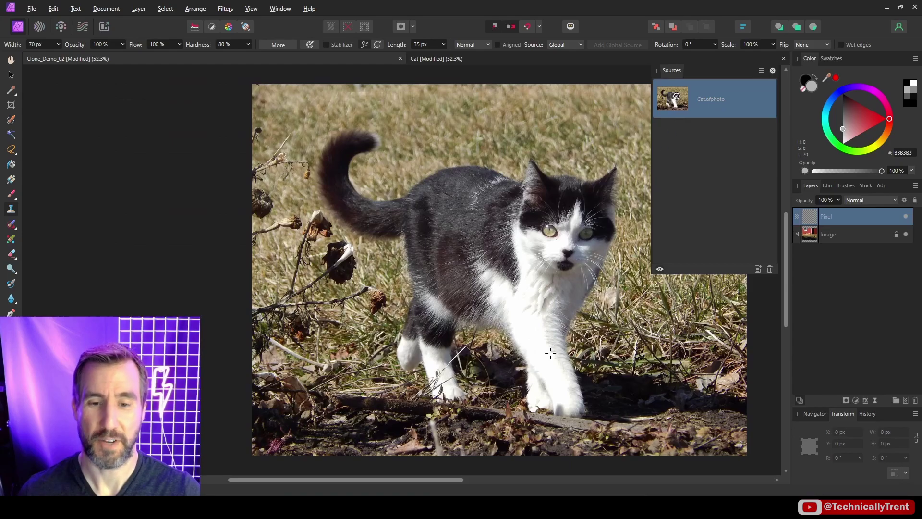
left_click(550, 380, "alt")
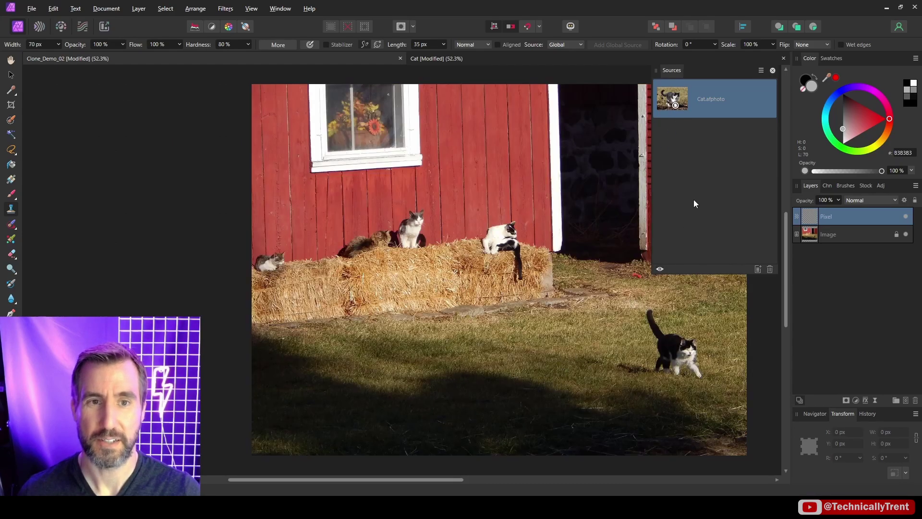
left_click(677, 116)
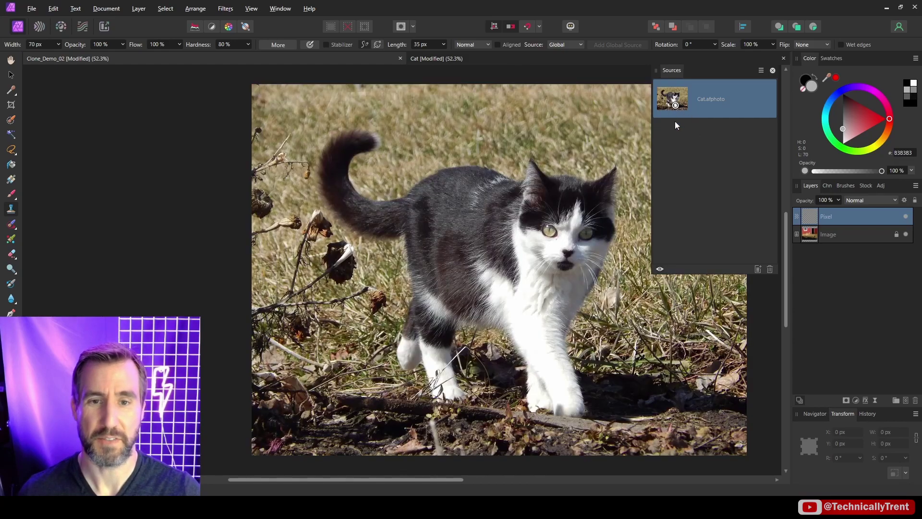
Set the clone sampling point on the cat's body, try painting it over the barn wall at full scale, and undo the strokes
left_click(505, 258, "alt")
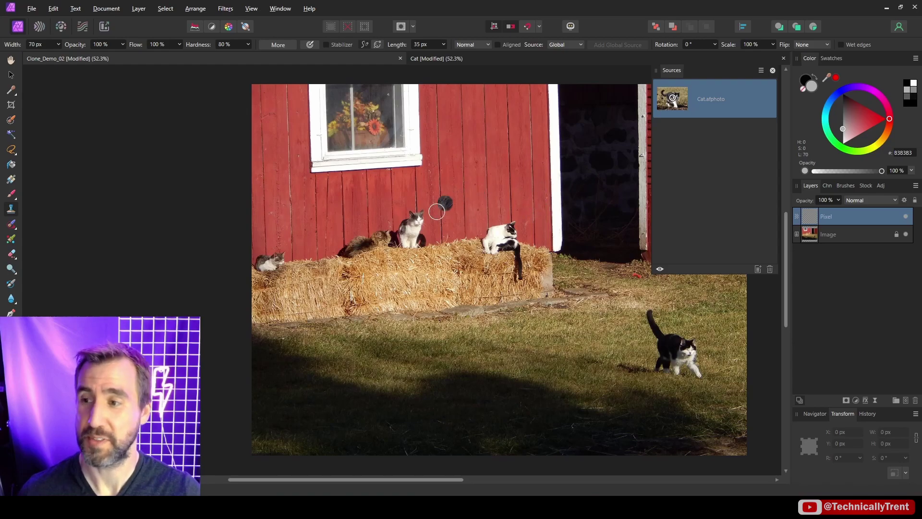
mouse_move(497, 230)
left_mouse_down()
mouse_move(477, 214)
mouse_move(492, 199)
mouse_move(433, 213)
mouse_move(482, 189)
mouse_move(524, 195)
left_mouse_up()
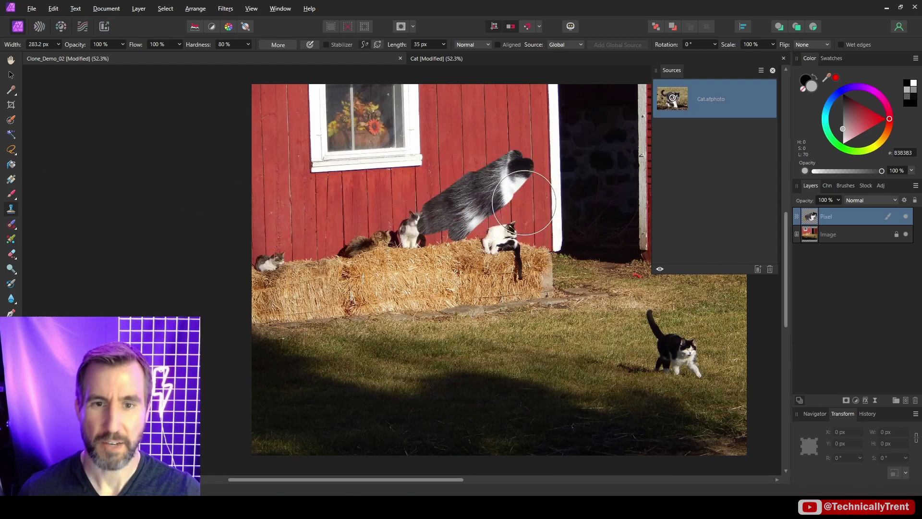
key("ctrl+z")
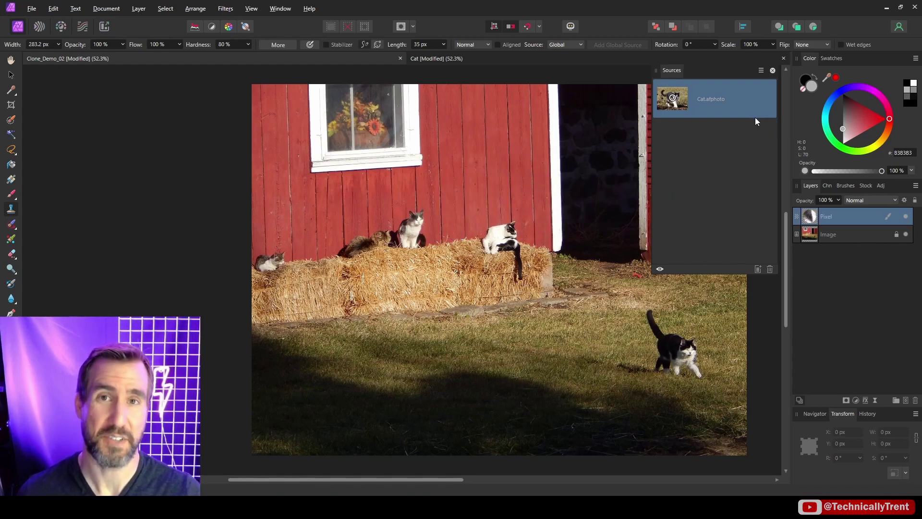
Set the clone scale to 30% and move the Sources panel away from the barn doorway and lawn
left_click(772, 44)
left_click_drag(774, 57, 770, 56)
mouse_move(673, 72)
left_mouse_down()
mouse_move(185, 98)
mouse_move(162, 74)
left_mouse_up()
scroll(552, 232, "up", 3)
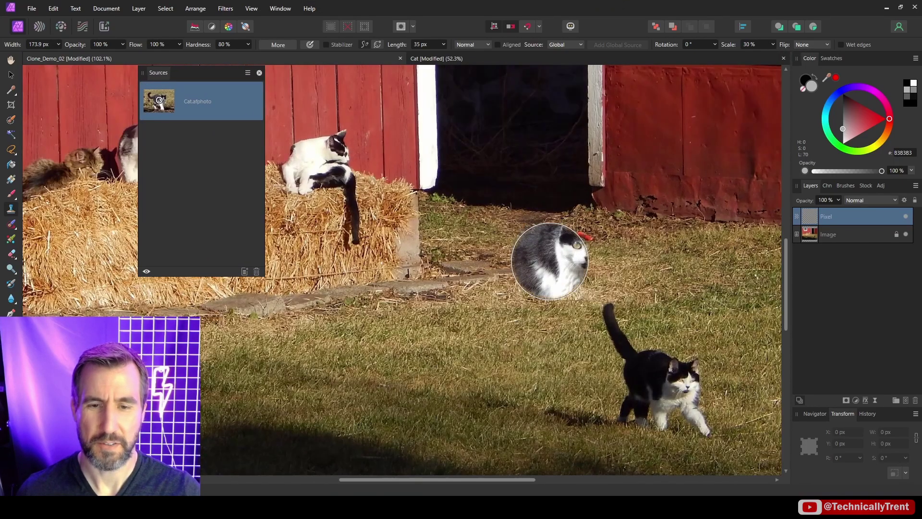
Reduce the clone brush size and paint the whole cat at 15% scale onto the grass in front of the barn doorway
key("[")
key("[")
key("[")
mouse_move(541, 255)
left_mouse_down()
mouse_move(573, 232)
mouse_move(545, 322)
mouse_move(516, 281)
mouse_move(474, 307)
mouse_move(490, 236)
left_mouse_up()
left_click_drag(432, 222, 435, 191)
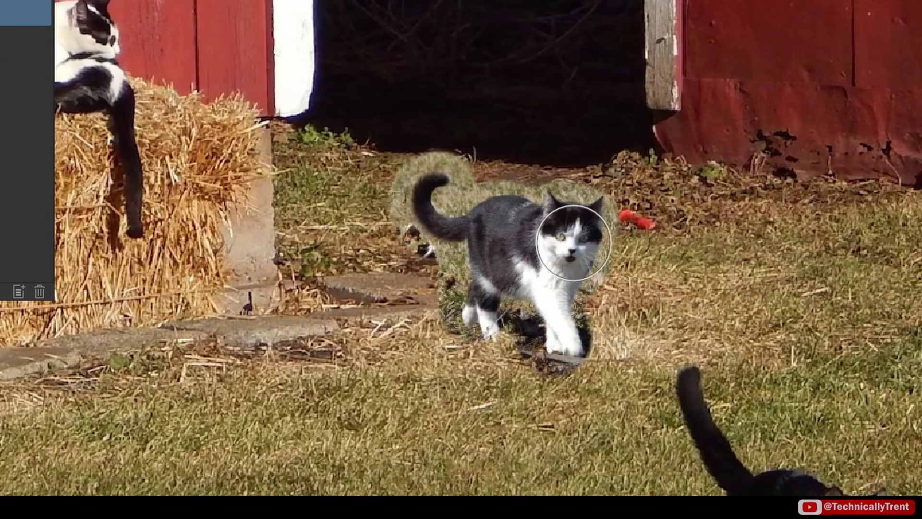
Add a mask to the Pixel layer holding the cloned cat and set the painting colour to black
scroll(415, 295, "down", 3)
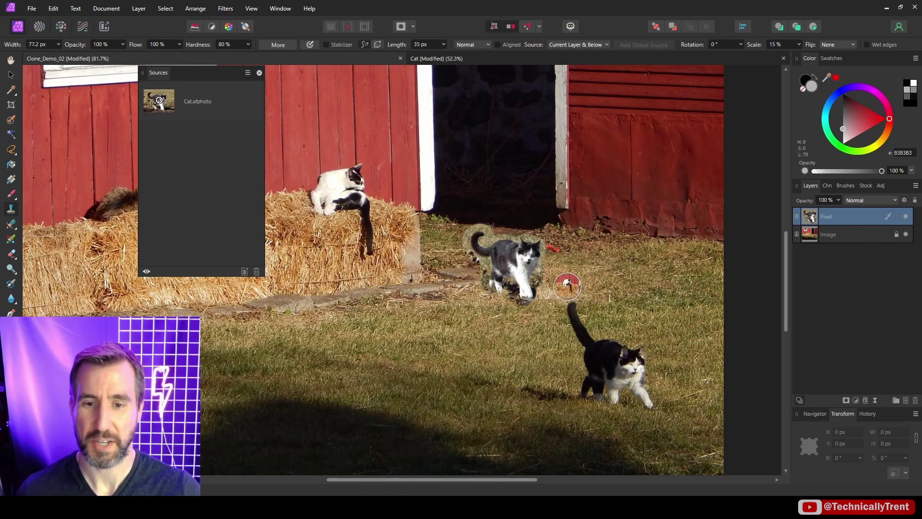
scroll(567, 286, "up", 3)
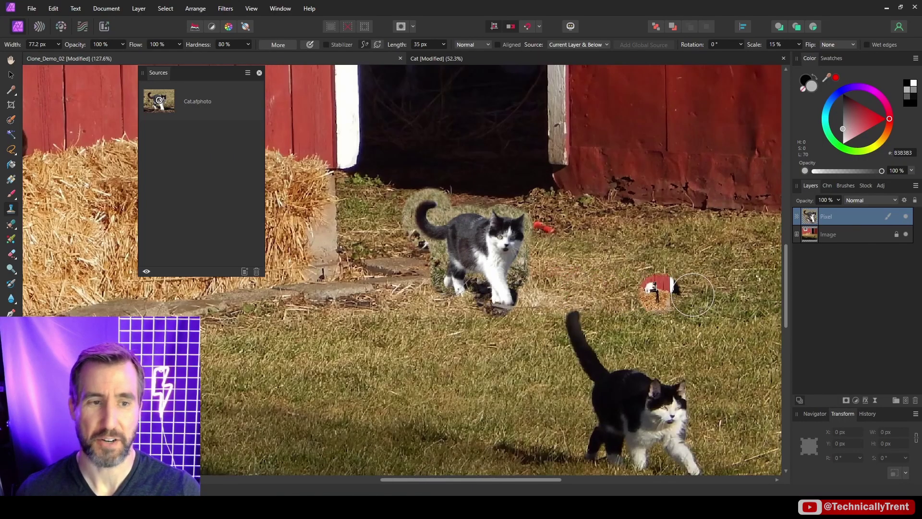
left_click(846, 400)
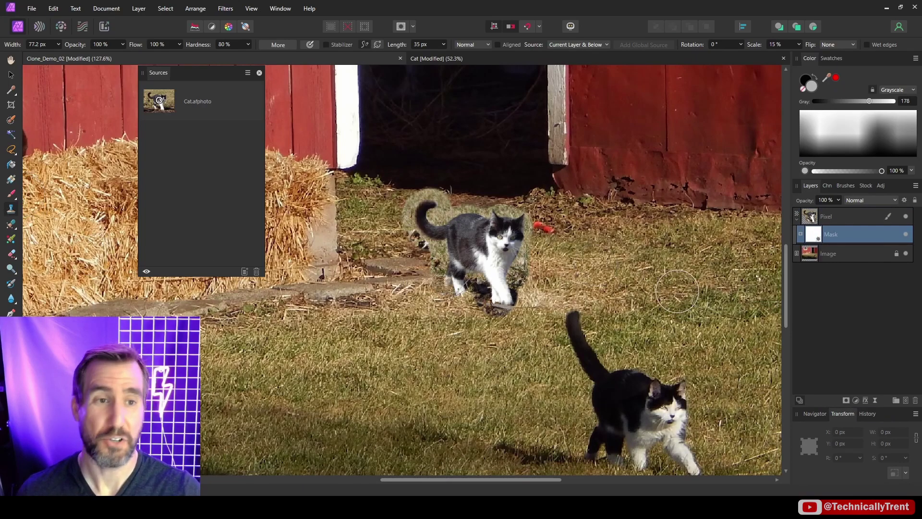
key("d")
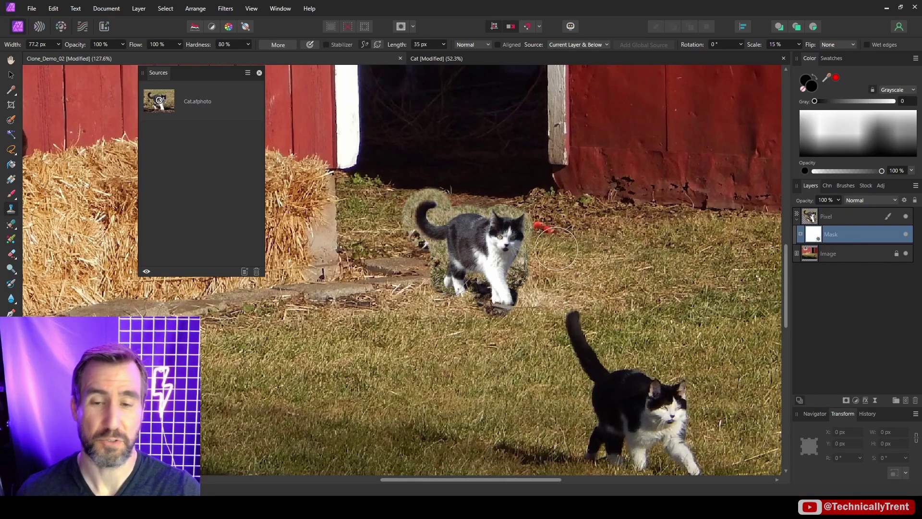
Paint out the mismatched grass around the cloned cat on the mask with the Paint Brush, and toggle the mask to compare
left_click(11, 194)
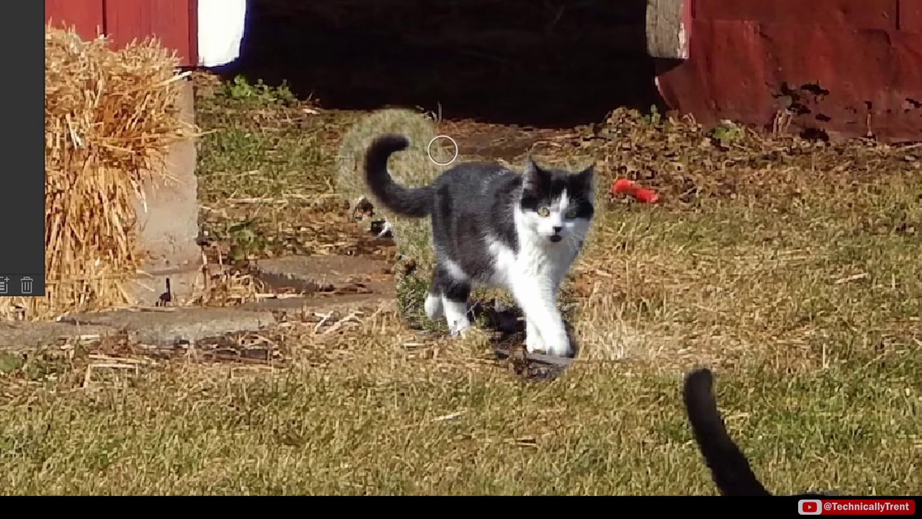
key("ctrl+plus")
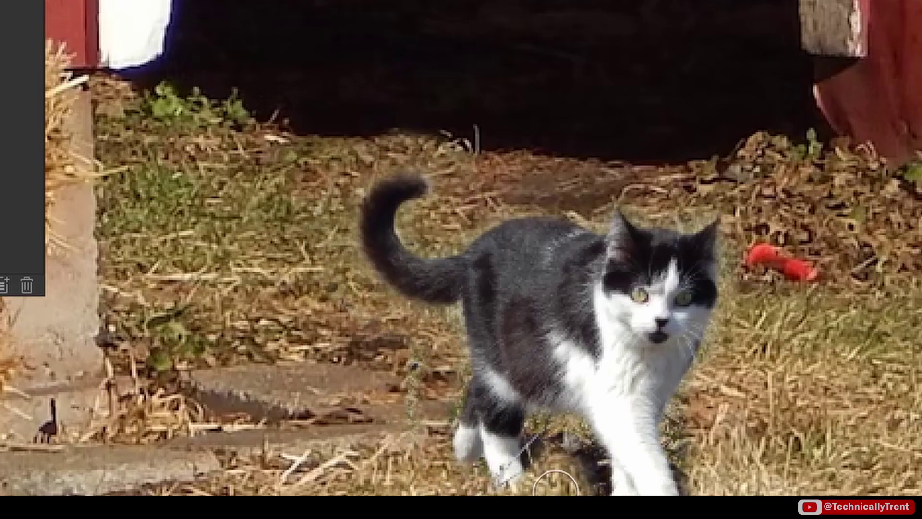
key("ctrl+0")
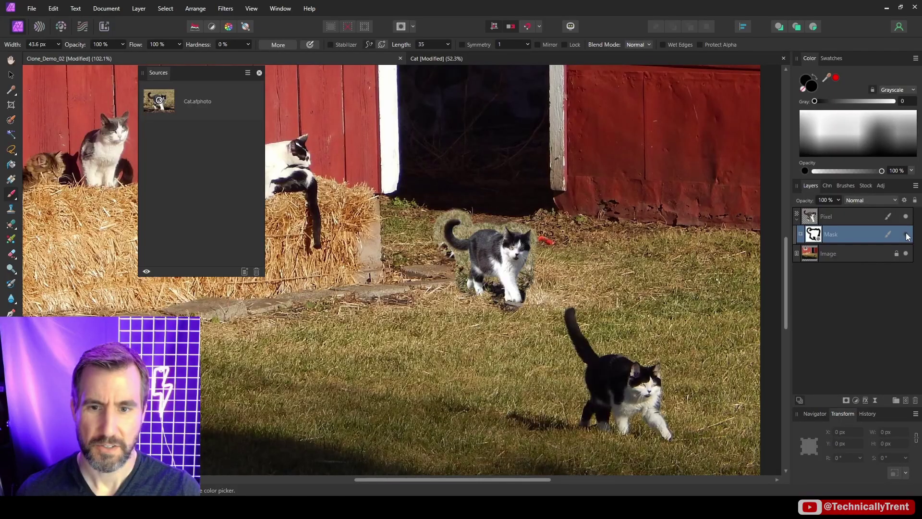
left_click(906, 235)
left_click(906, 235)
left_click(906, 235)
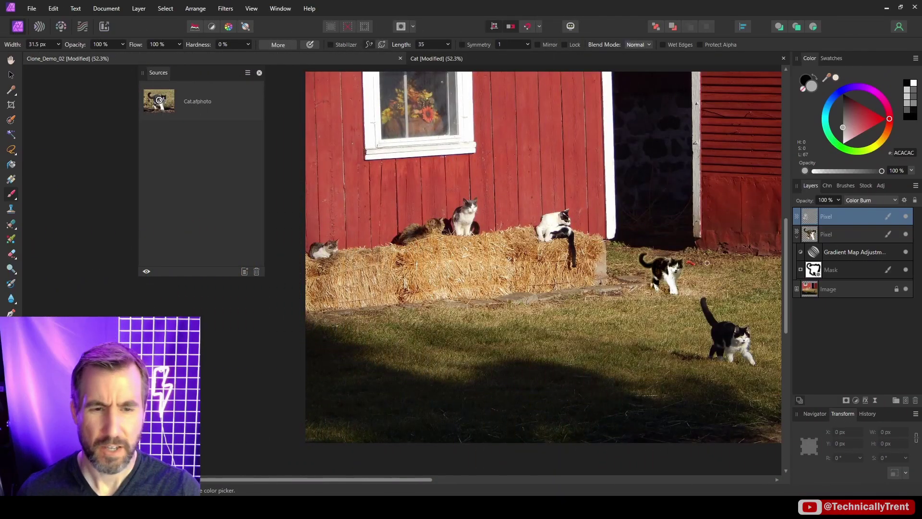
scroll(707, 263, "up", 5)
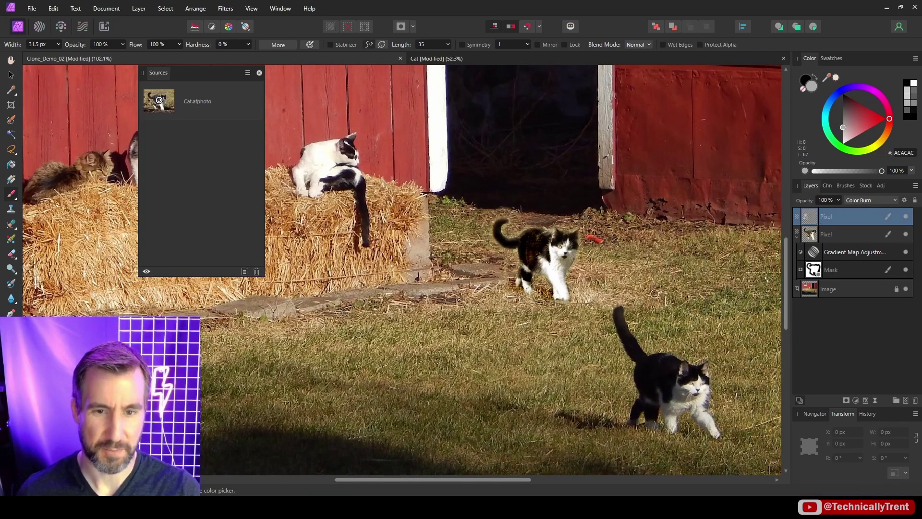
key("ctrl+0")
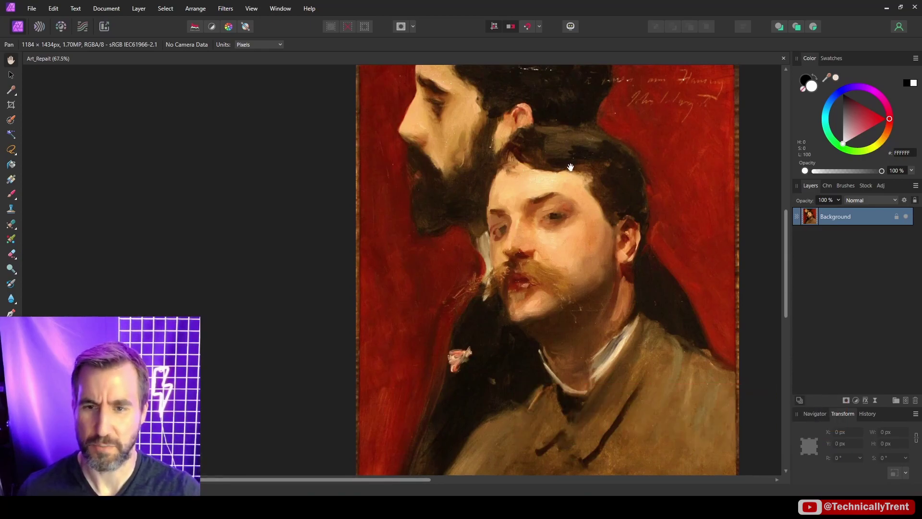
Add a new pixel layer to the portrait painting and set up the Inpainting Brush Tool to sample Current Layer & Below
scroll(571, 168, "up", 3)
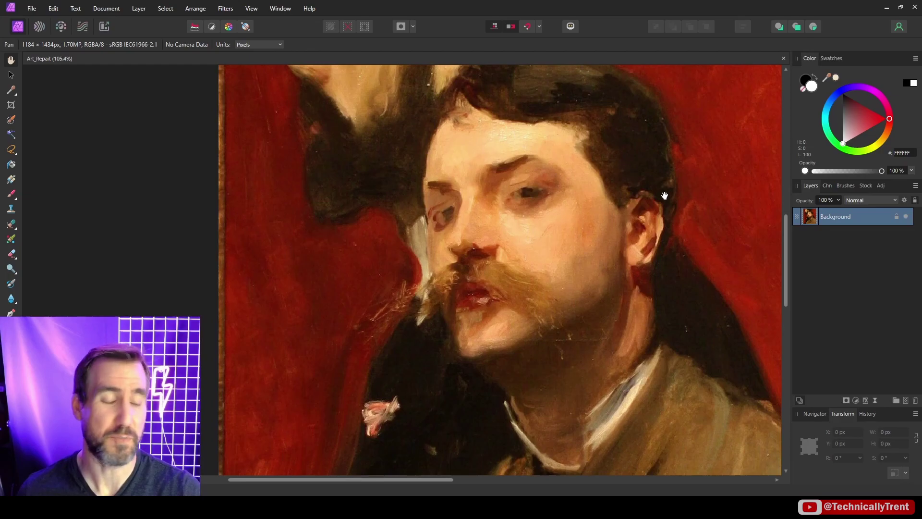
left_click(905, 401)
left_click(11, 224)
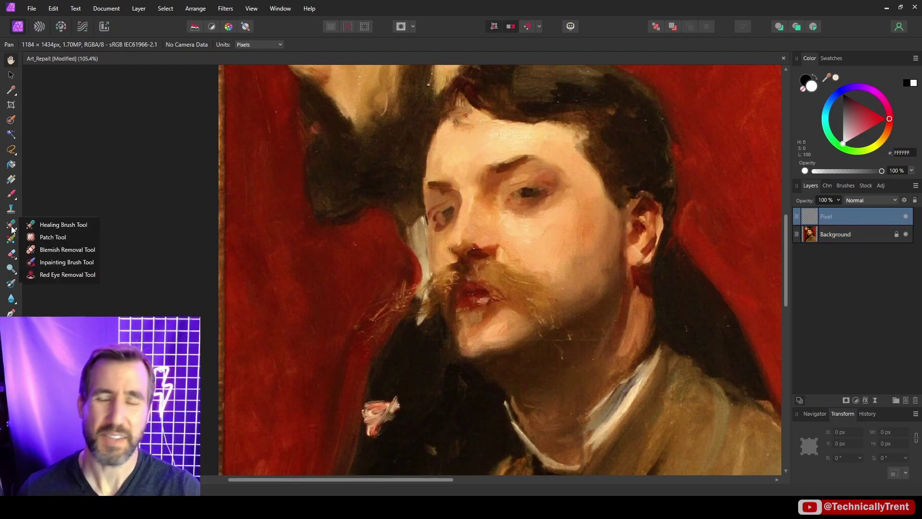
left_click(70, 261)
left_click(473, 44)
left_click(478, 64)
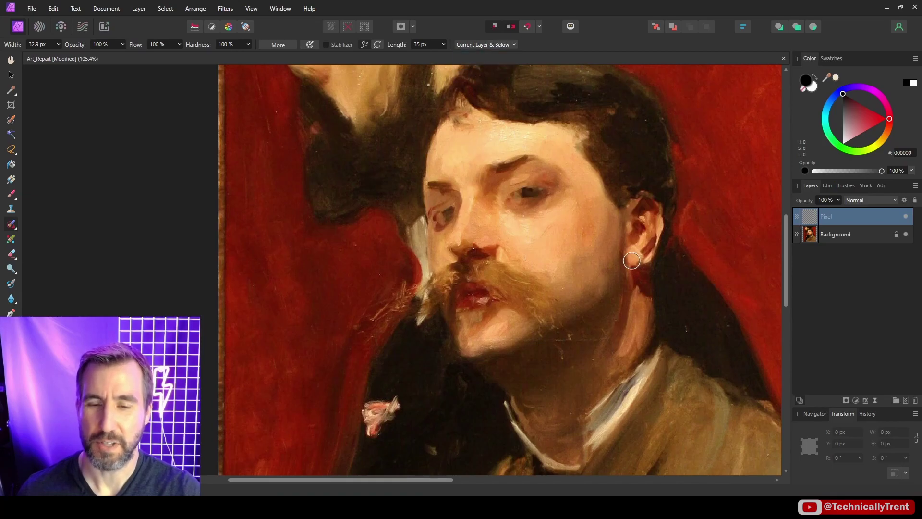
Reduce the inpainting brush to 6.5 px and paint over the small specks on the front man's nose
key("bracketleft")
key("bracketleft")
key("bracketleft")
key("bracketleft")
scroll(477, 248, "up", 5)
left_click_drag(473, 242, 476, 244)
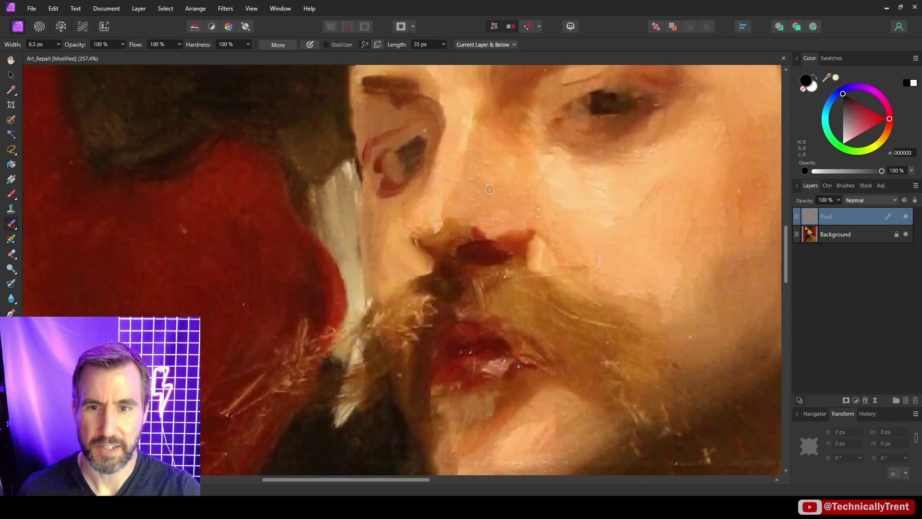
Enlarge the inpainting brush to 8.6 px and remove the scratches and specks along the jaw below the moustache
scroll(388, 298, "down", 2)
scroll(388, 298, "right", 2)
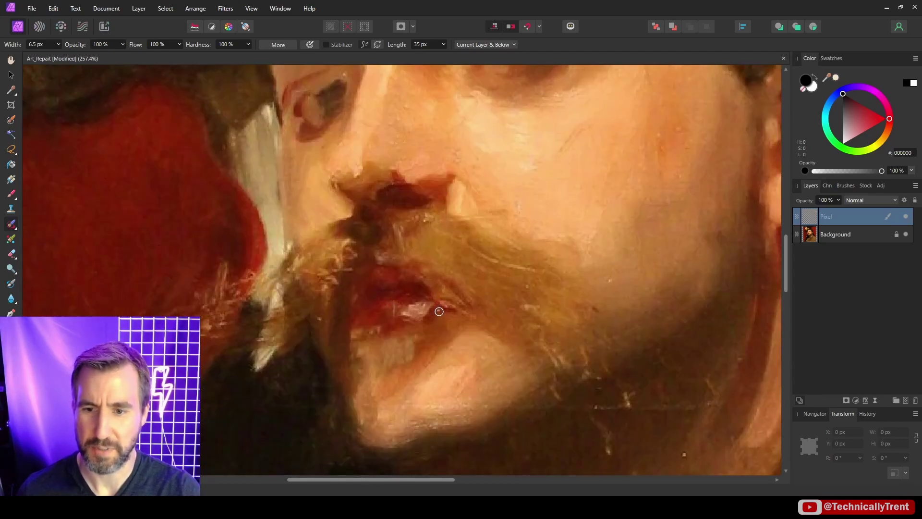
scroll(338, 333, "up", 1)
key("bracketright")
left_click_drag(518, 336, 526, 330)
mouse_move(563, 297)
left_mouse_down()
mouse_move(629, 319)
mouse_move(562, 345)
mouse_move(471, 343)
mouse_move(509, 401)
left_mouse_up()
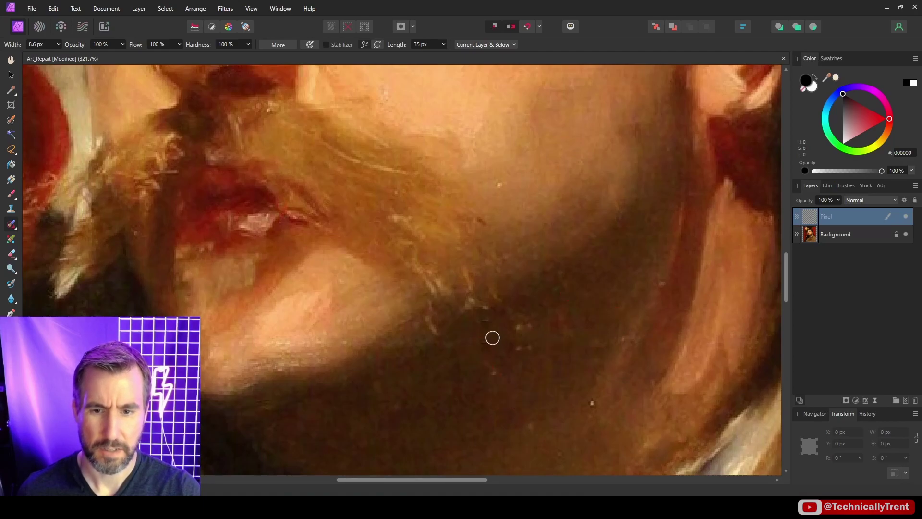
Increase the Inpainting Brush width to 15 px for the light scratches on the red background beside the moustache
scroll(494, 335, "down", 3)
scroll(418, 360, "up", 2)
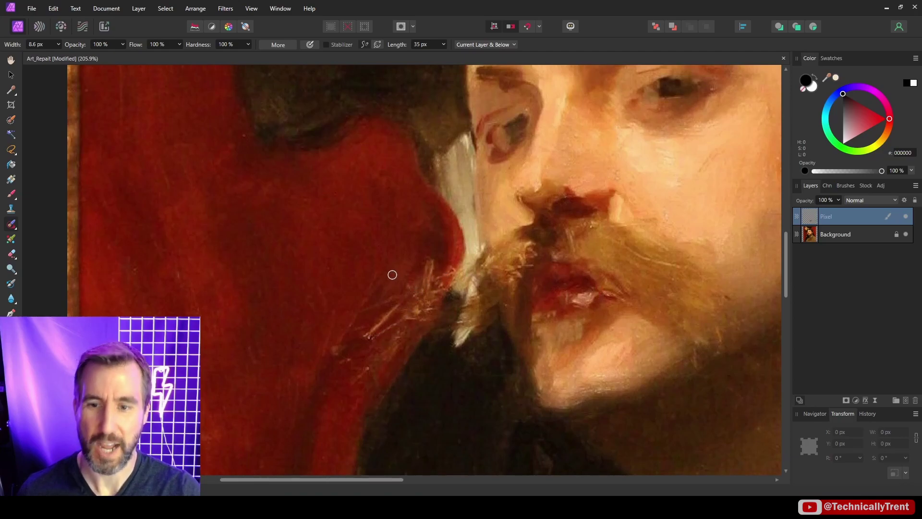
key("bracketright")
key("bracketright")
key("bracketright")
key("bracketright")
key("bracketright")
key("bracketright")
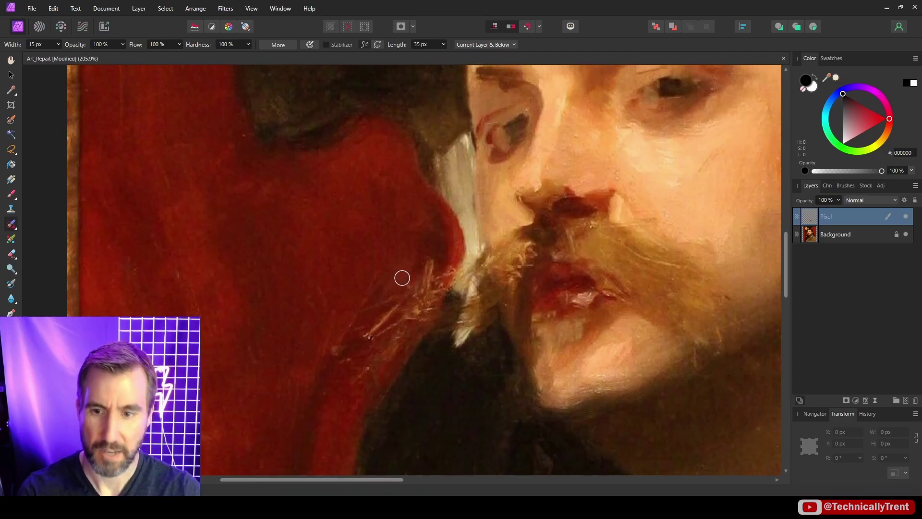
Heal the scratches beside the moustache with the Healing Brush by sampling clean red background, and toggle the Pixel layer to compare
left_click_drag(12, 224, 47, 229)
left_click(339, 251, "alt")
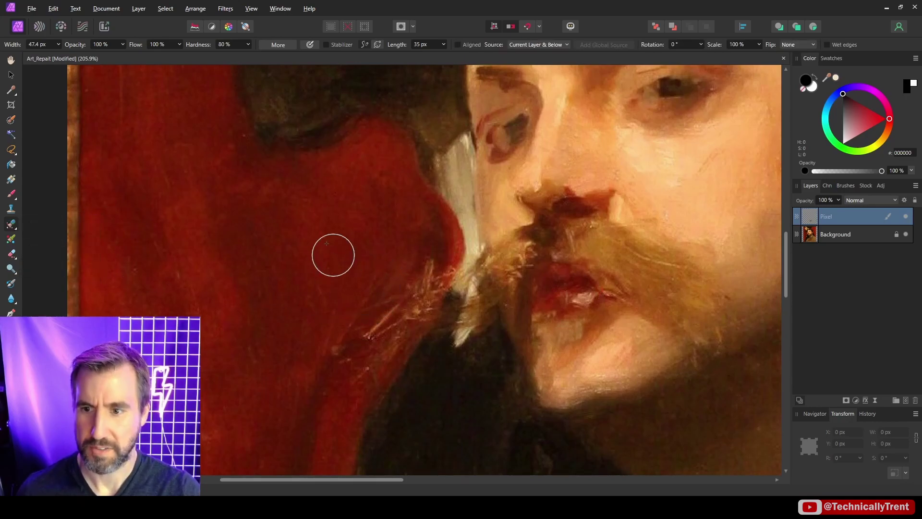
mouse_move(437, 278)
left_mouse_down()
mouse_move(391, 331)
mouse_move(375, 311)
mouse_move(344, 349)
mouse_move(341, 364)
mouse_move(358, 381)
left_mouse_up()
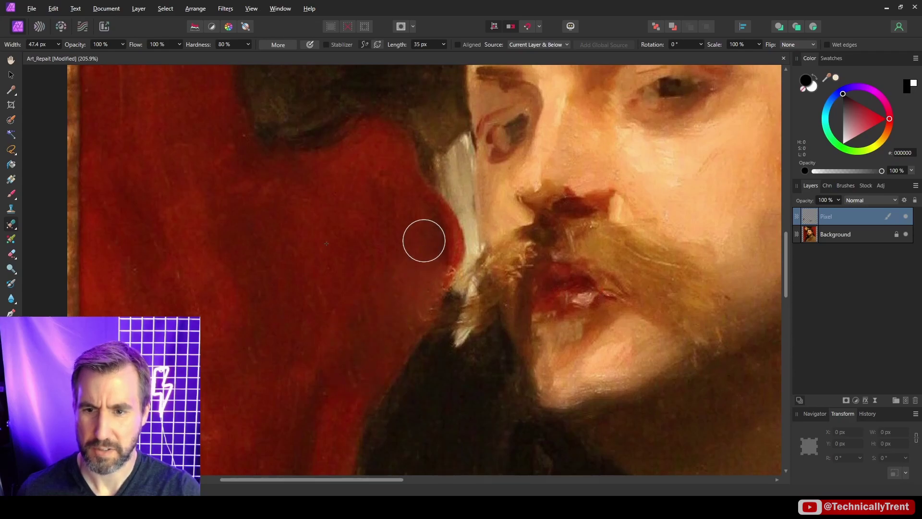
left_click(416, 236, "alt")
left_click_drag(416, 236, 432, 261)
scroll(432, 261, "down", 2)
scroll(432, 261, "right", 2)
left_click(906, 216)
left_click(906, 216)
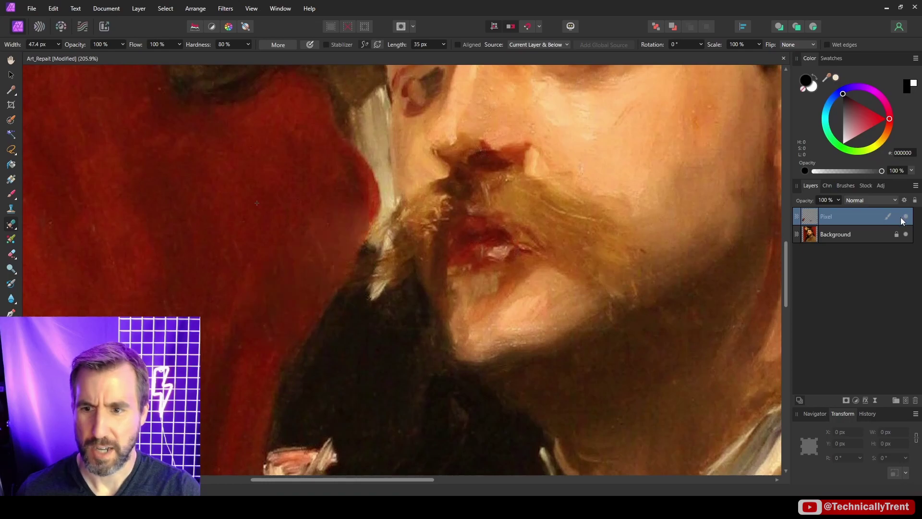
Clean the red edge beside the white collar with the Clone Brush at 24.7 px and 96% hardness, and return to the Healing Brush
scroll(298, 249, "up", 1)
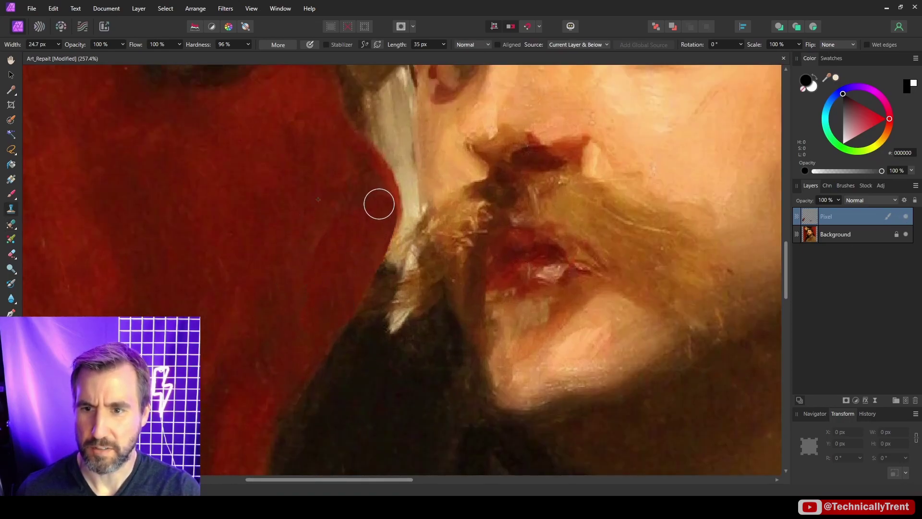
mouse_move(380, 237)
left_mouse_down()
mouse_move(384, 208)
mouse_move(384, 182)
left_mouse_up()
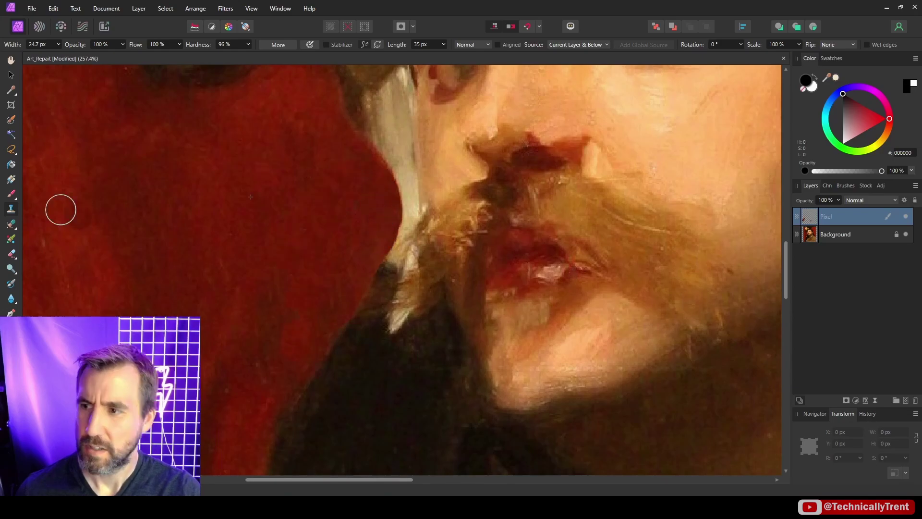
left_click(12, 224)
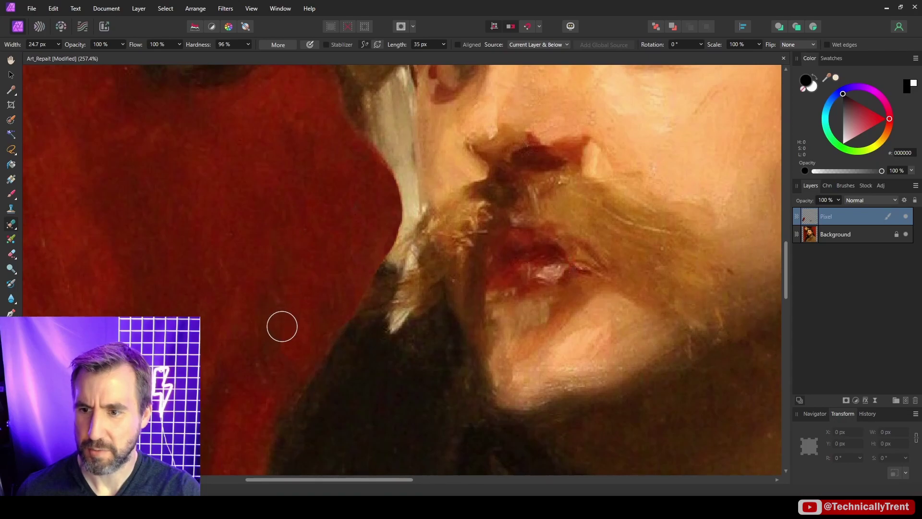
Toggle the Pixel layer's visibility to compare the painting with and without the repairs
scroll(282, 348, "down", 3, "ctrl")
left_click(907, 219)
left_click(907, 218)
left_click(907, 218)
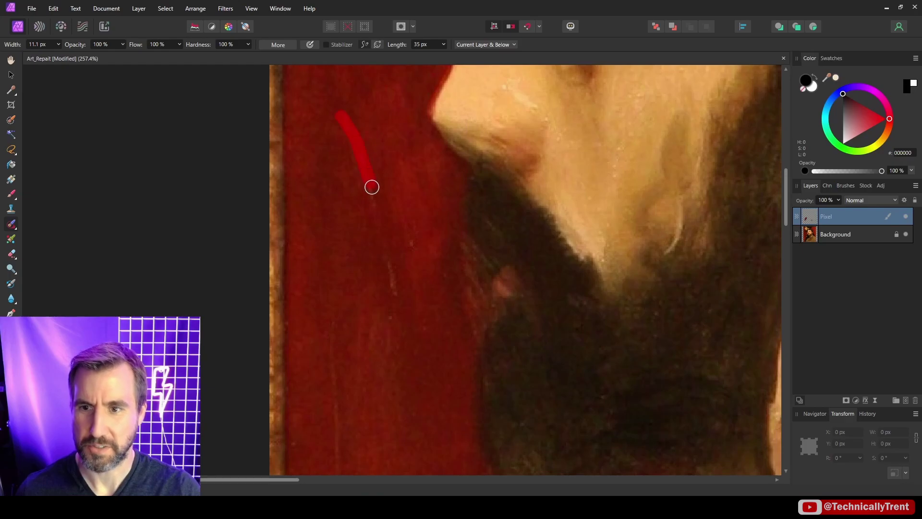
Inpaint the long vertical scratches in the red background in front of the bearded man with an 11.1 px brush
left_click_drag(372, 187, 390, 272)
left_click_drag(396, 304, 396, 305)
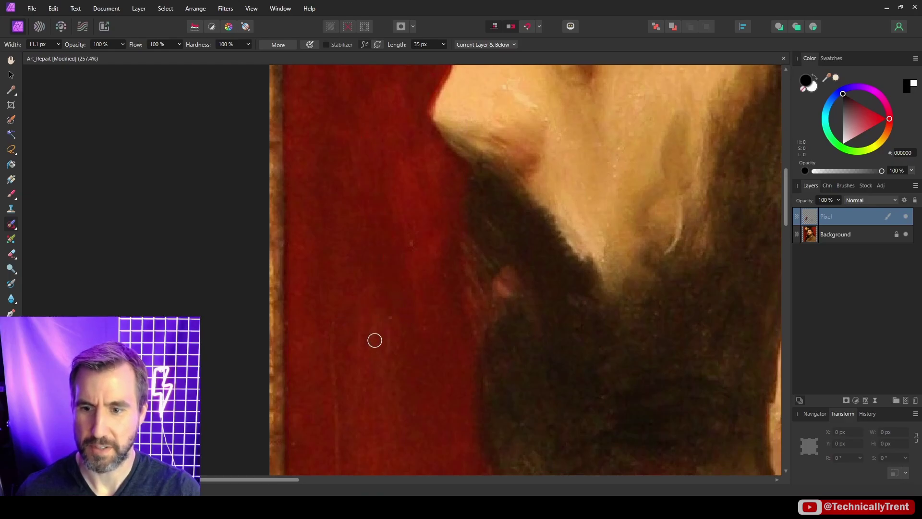
scroll(374, 340, "down", 4)
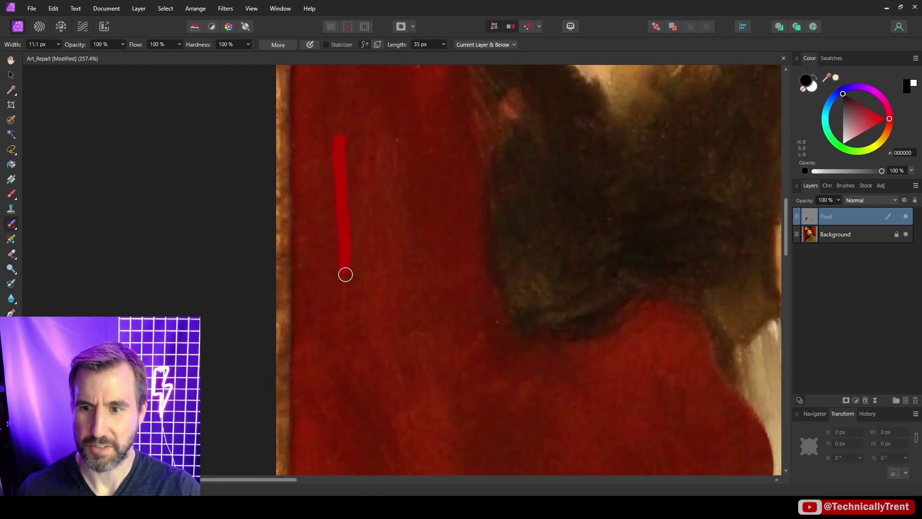
left_click_drag(343, 340, 343, 340)
mouse_move(384, 162)
left_mouse_down()
mouse_move(538, 173)
mouse_move(509, 163)
left_mouse_up()
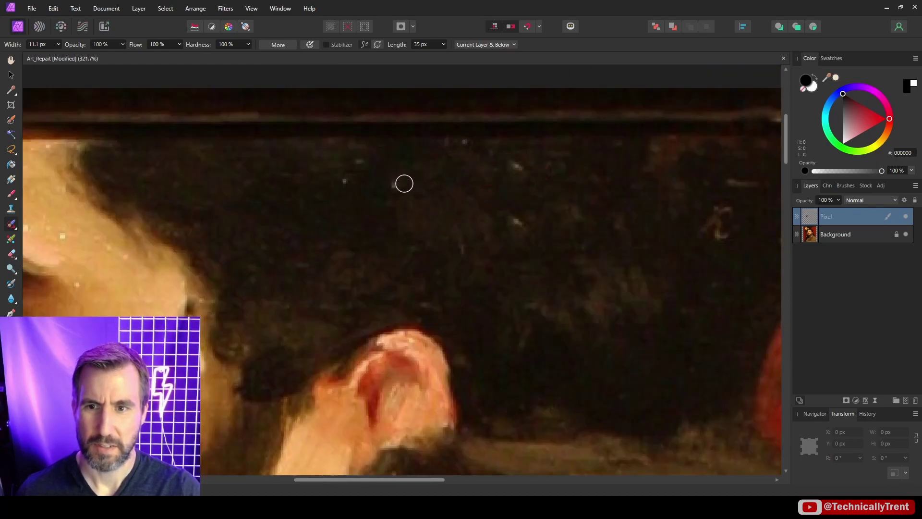
Inpaint the light specks in the bearded man's dark hair and on his forehead around the eyebrow
left_click(348, 178)
left_click_drag(430, 178, 437, 187)
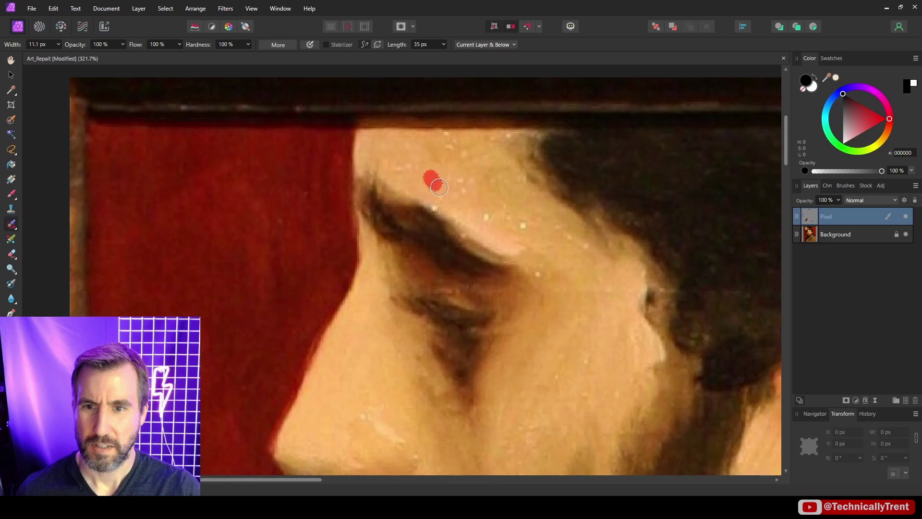
left_click_drag(530, 255, 538, 273)
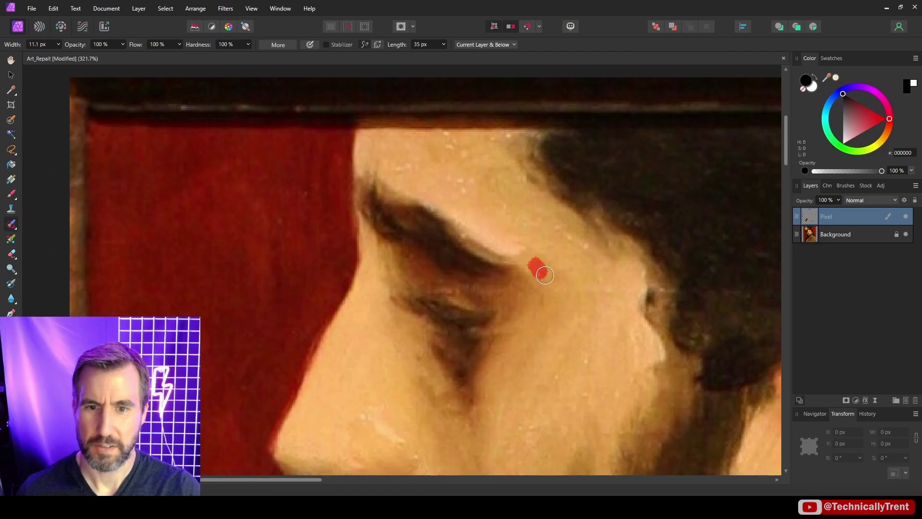
Inpaint the specks on the bearded man's cheek and the light curved lines along the edge of his beard
mouse_move(521, 402)
left_mouse_down()
mouse_move(482, 235)
mouse_move(454, 178)
left_mouse_up()
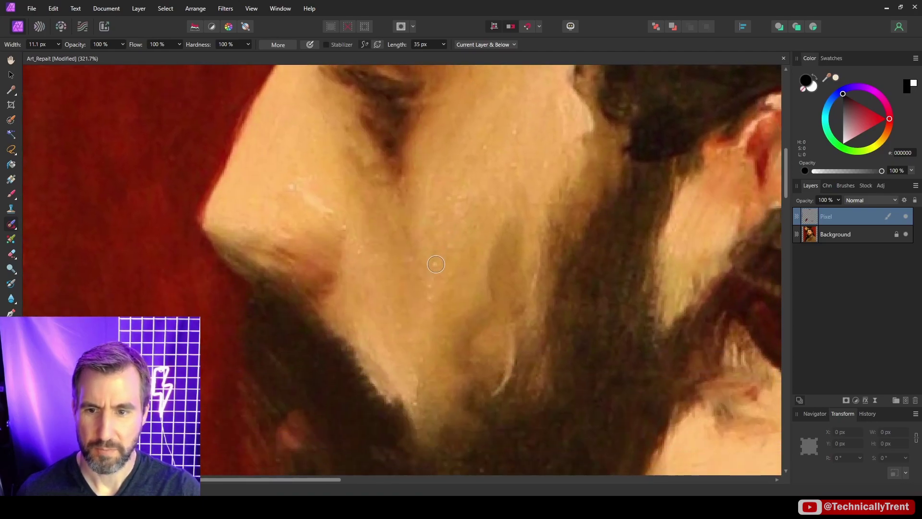
left_click_drag(435, 326, 422, 297)
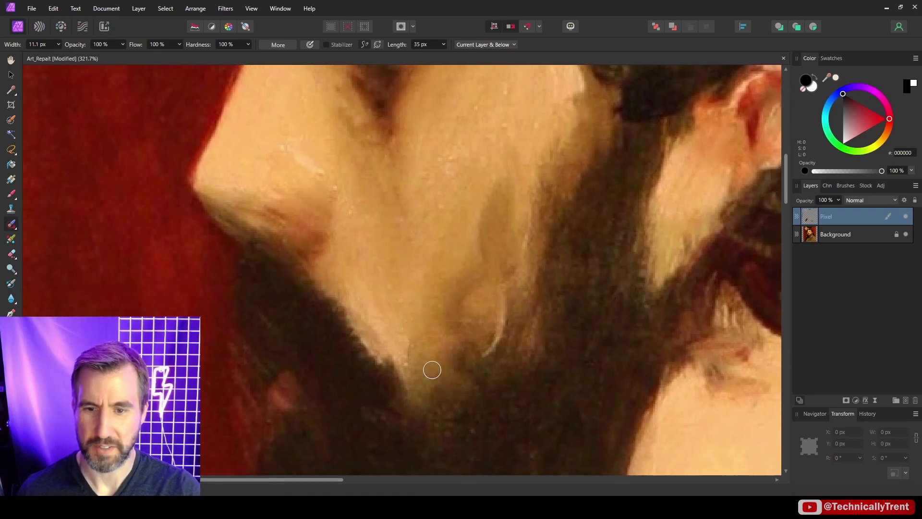
left_click_drag(501, 297, 487, 352)
left_click_drag(495, 303, 485, 346)
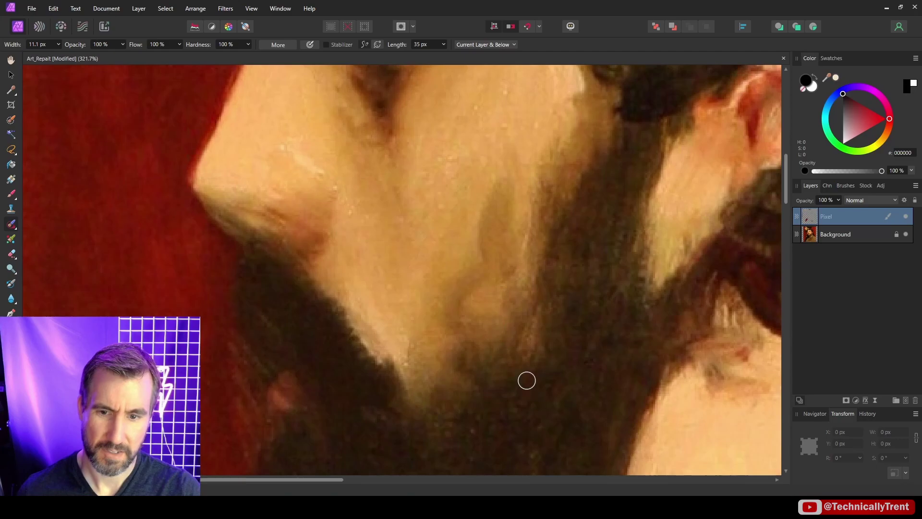
left_click_drag(529, 199, 529, 234)
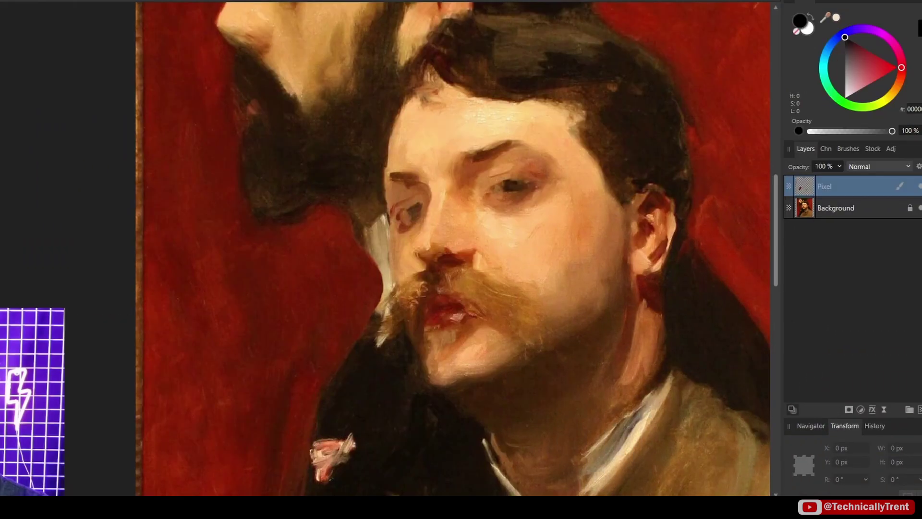
left_click_drag(463, 308, 410, 348)
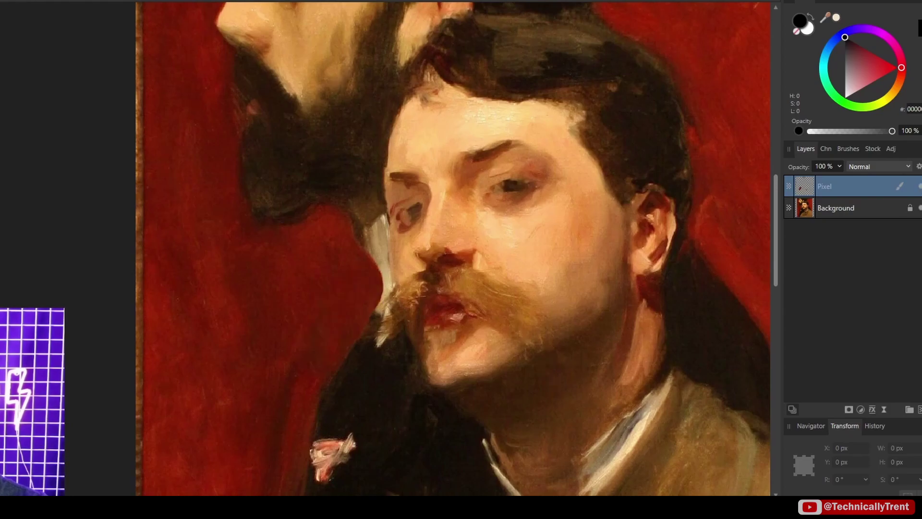